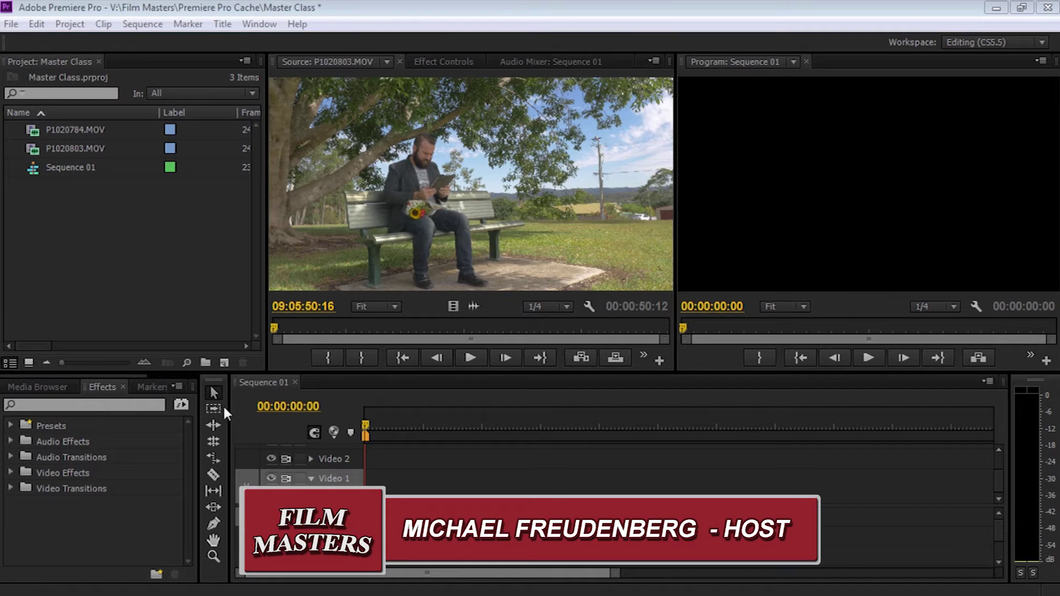
# - Preview P1020784.MOV and P1020803.MOV in the Source monitor, ending with P1020784.MOV loaded
pyautogui.click(217, 476)
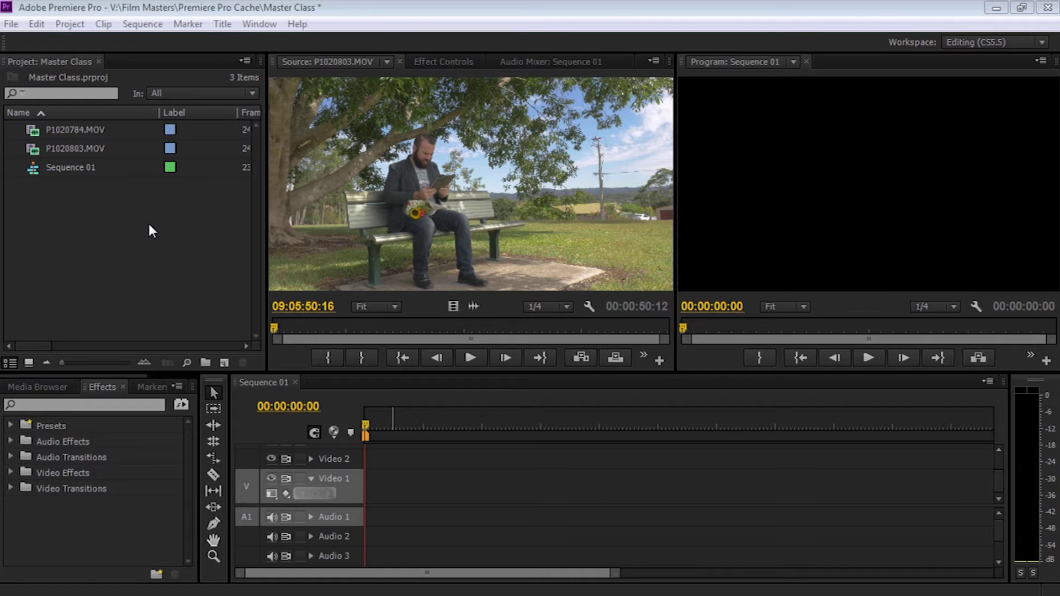
pyautogui.doubleClick(56, 126)
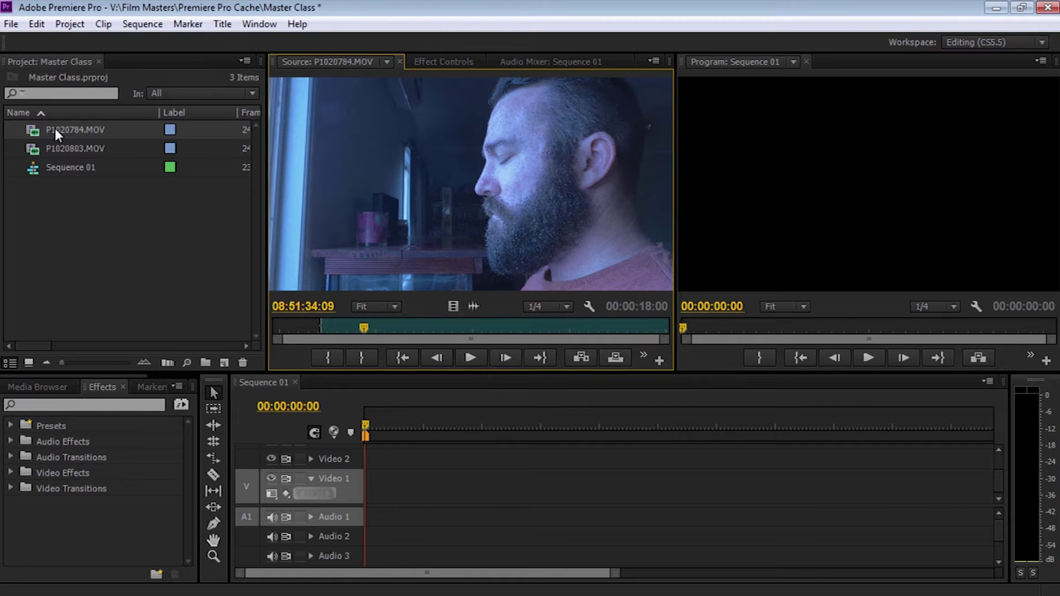
pyautogui.doubleClick(64, 147)
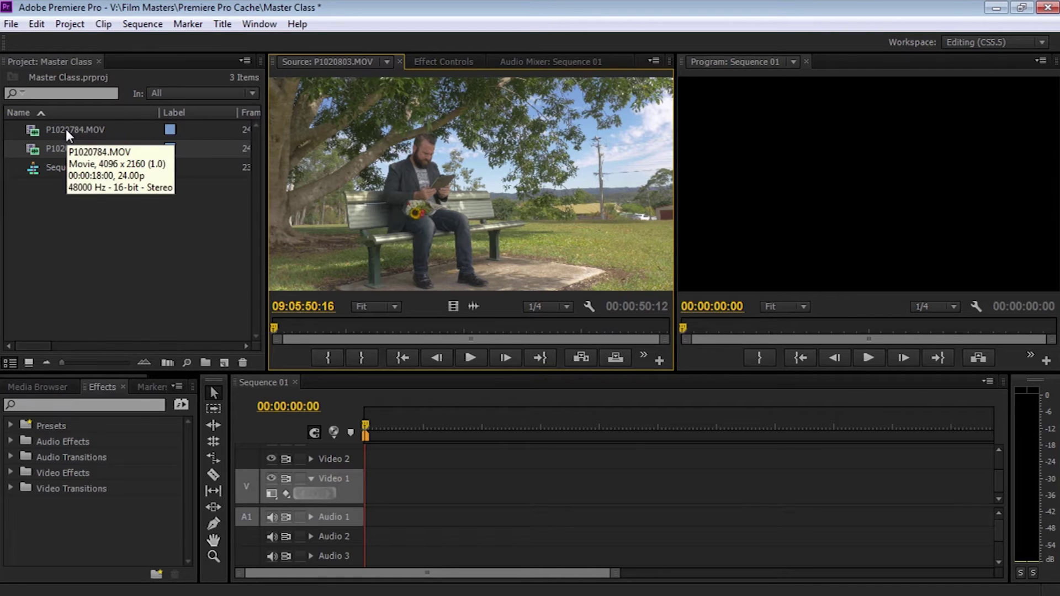
pyautogui.doubleClick(65, 129)
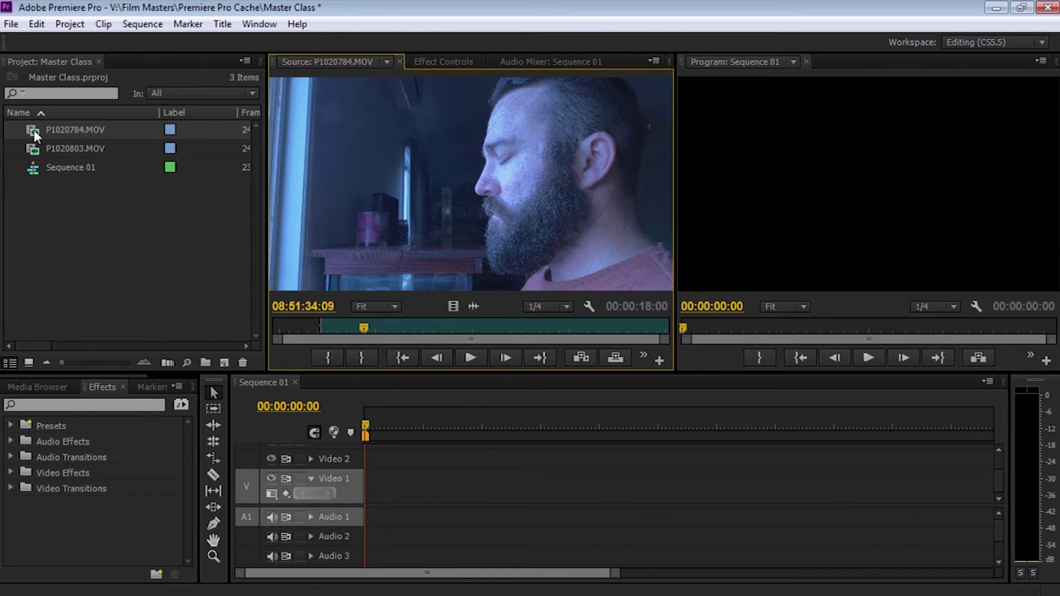
# - Place P1020784.MOV on Video 1, keep the existing sequence settings, and scale it to frame size
pyautogui.moveTo(34, 130); pyautogui.dragTo(373, 482)
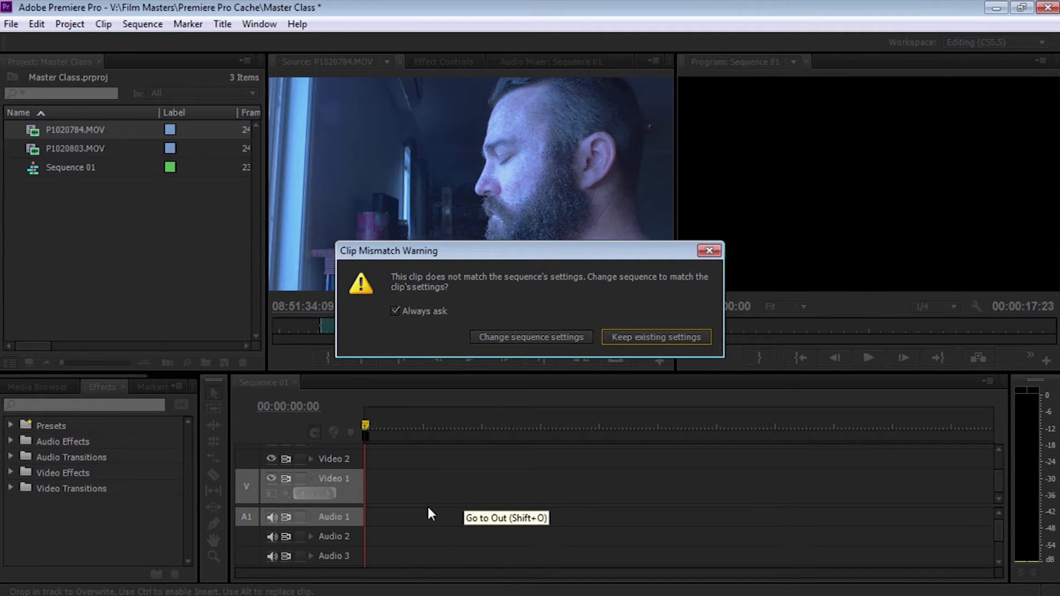
pyautogui.click(650, 336)
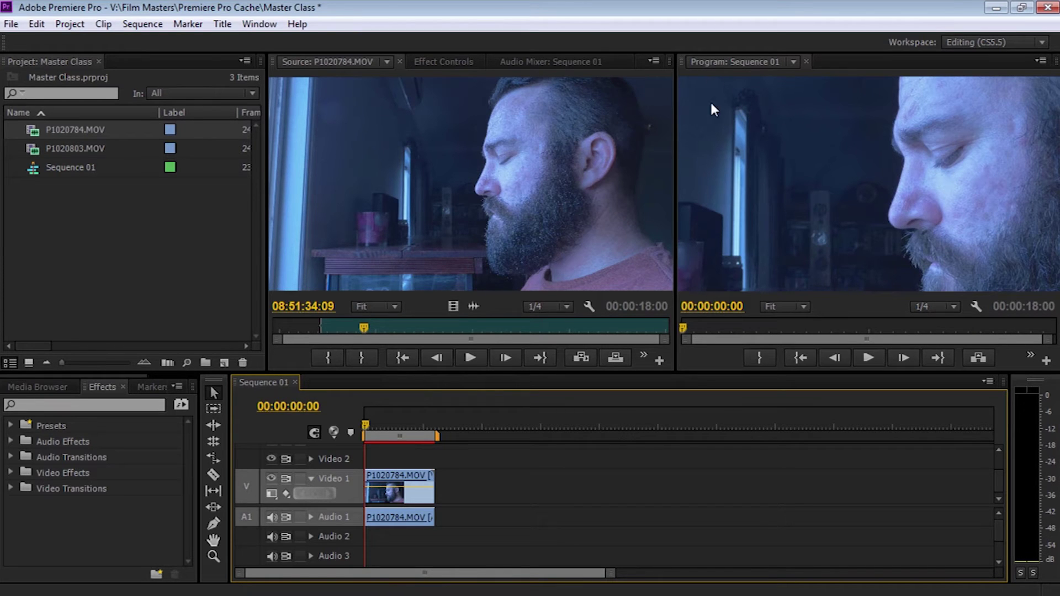
pyautogui.rightClick(389, 475)
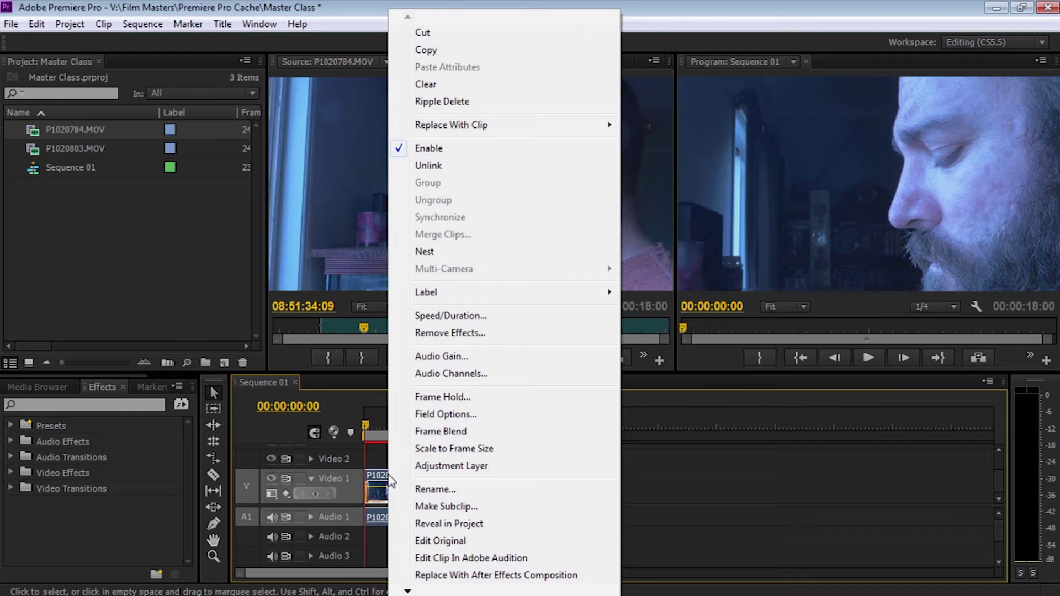
pyautogui.click(441, 449)
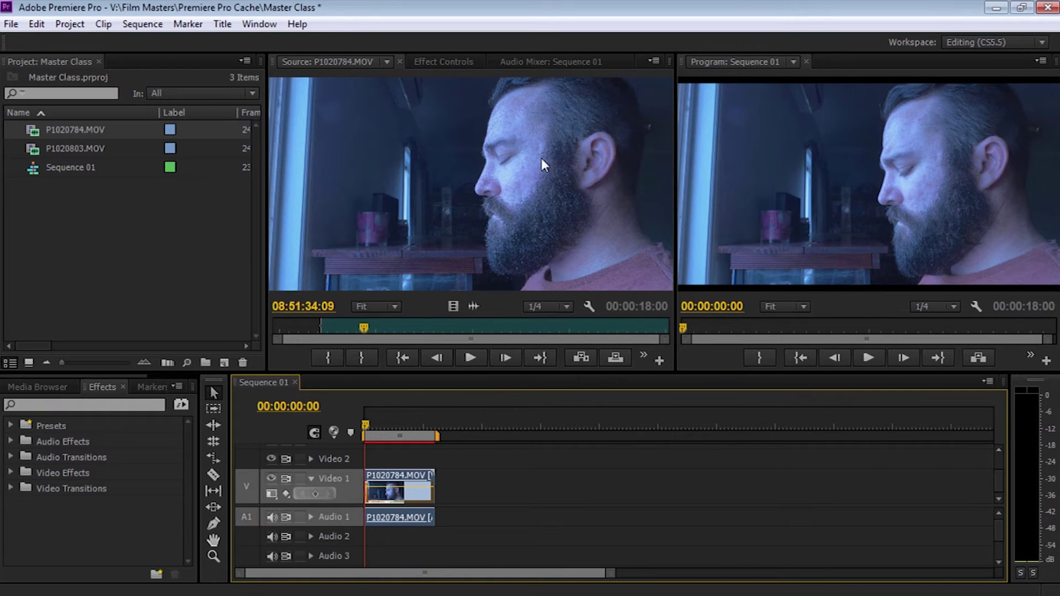
# - Set the first clip's Motion Scale to 108 in Effect Controls and widen the program viewer
pyautogui.click(458, 61)
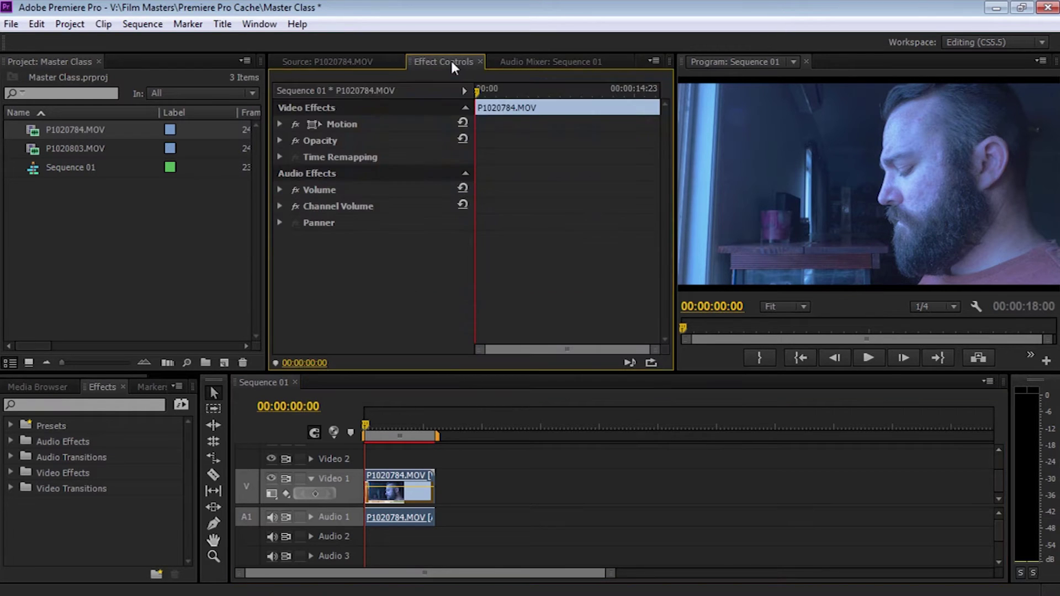
pyautogui.click(280, 124)
pyautogui.moveTo(381, 157); pyautogui.dragTo(385, 157)
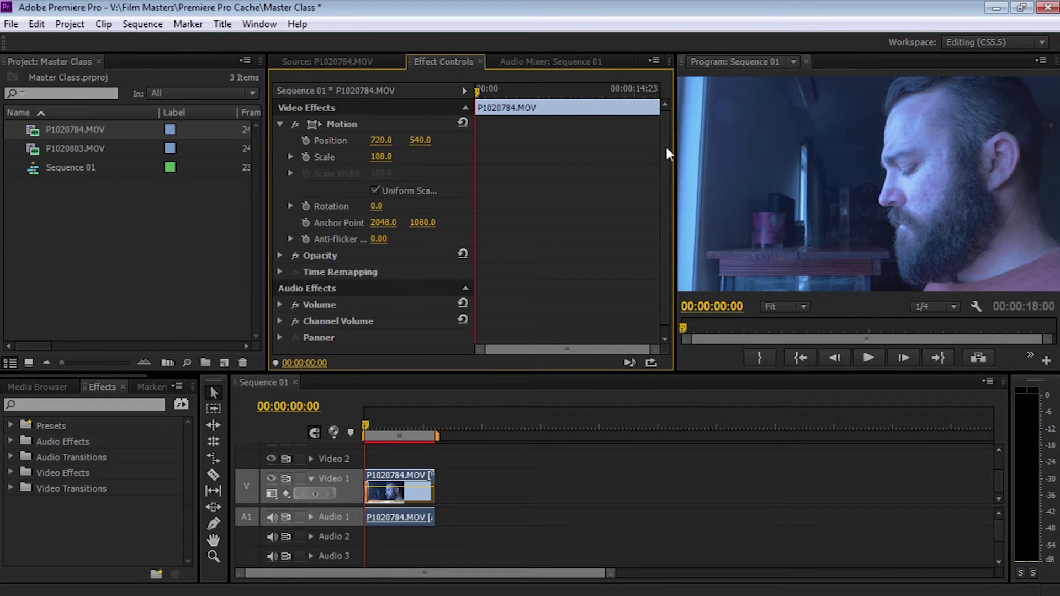
pyautogui.moveTo(675, 266); pyautogui.dragTo(601, 266)
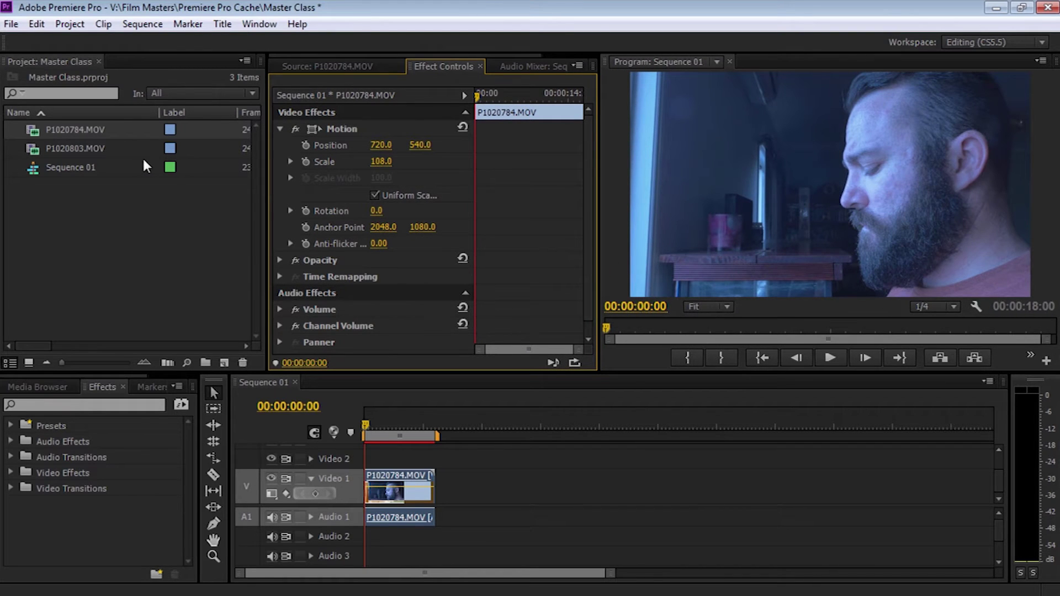
# - Add P1020803.MOV right after the first clip on Video 1 and scale it to frame size
pyautogui.moveTo(78, 148); pyautogui.dragTo(449, 488)
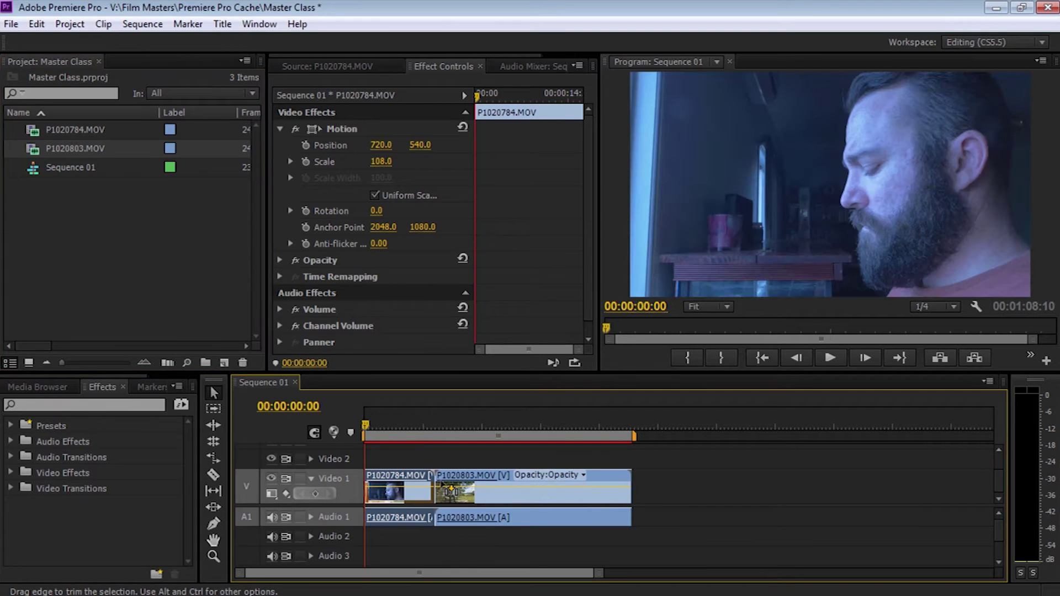
pyautogui.click(473, 424)
pyautogui.click(501, 475)
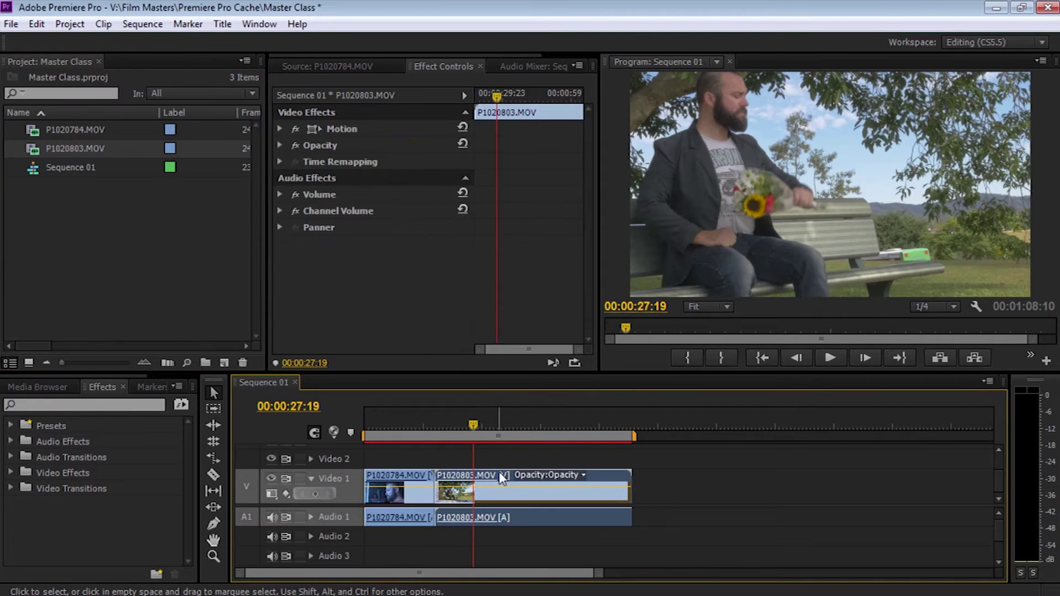
pyautogui.rightClick(501, 476)
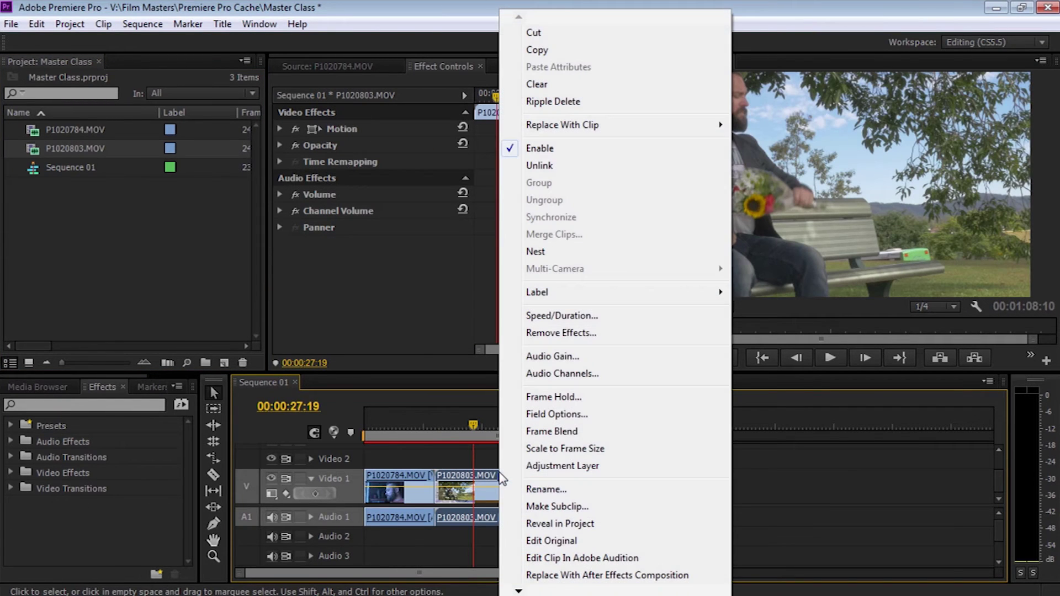
pyautogui.click(556, 448)
# - Raise P1020803's Motion Scale to 109 so it fills the frame
pyautogui.click(280, 128)
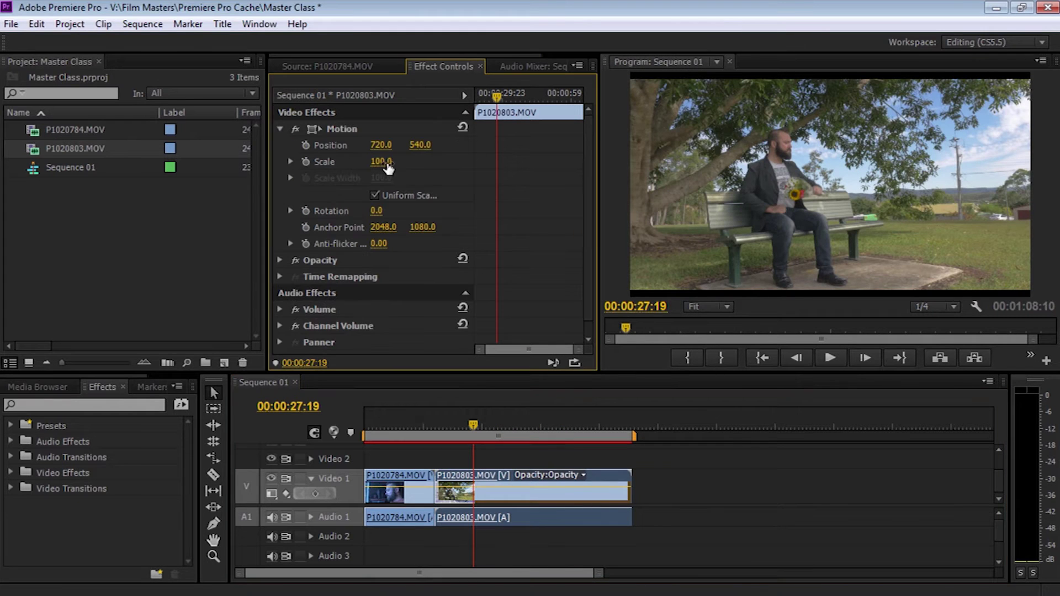
pyautogui.click(379, 161)
pyautogui.write('91')
pyautogui.press('Return')
pyautogui.moveTo(379, 162); pyautogui.dragTo(391, 161)
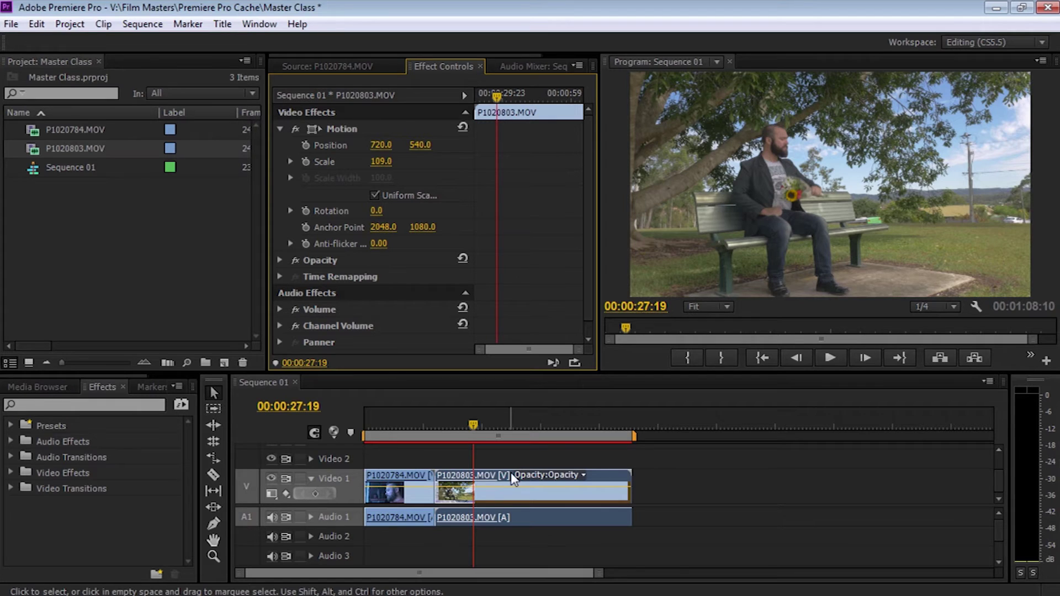
pyautogui.moveTo(493, 475); pyautogui.dragTo(526, 478)
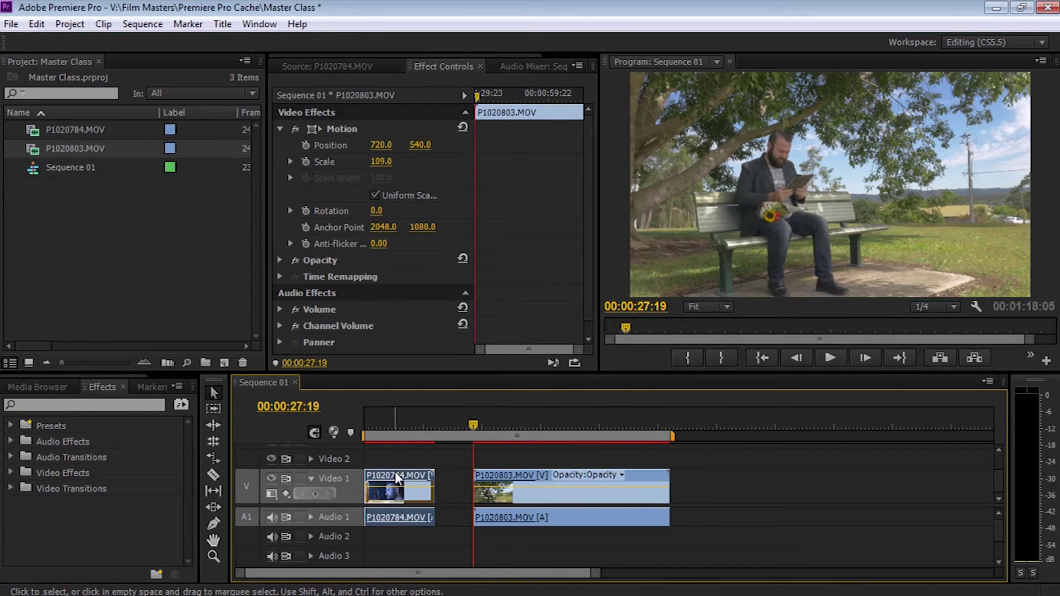
pyautogui.moveTo(395, 471)
pyautogui.mouseDown()
pyautogui.moveTo(407, 464)
pyautogui.moveTo(396, 472)
pyautogui.mouseUp()
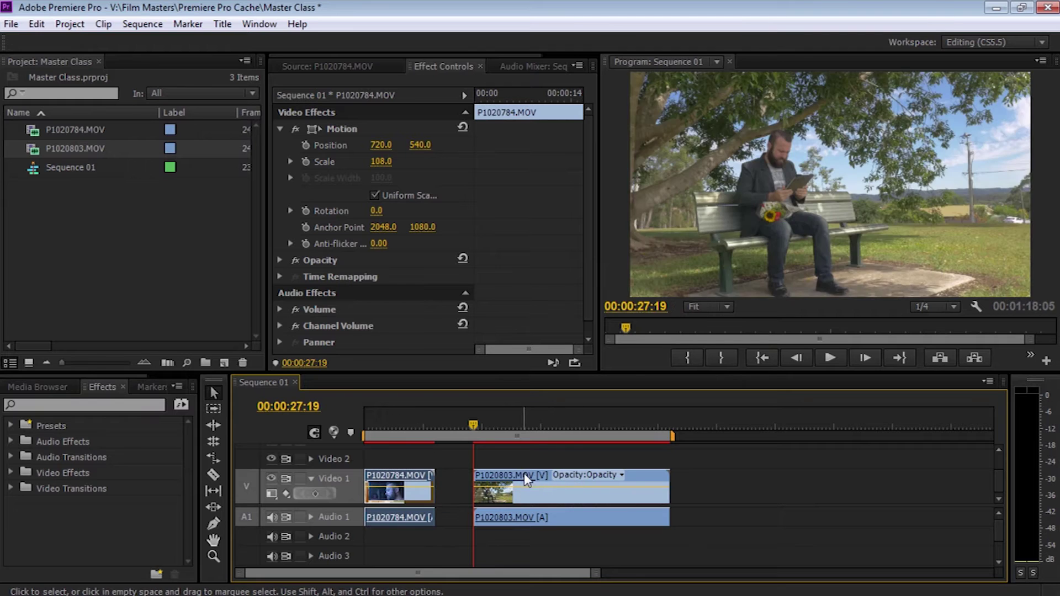
pyautogui.moveTo(524, 472); pyautogui.dragTo(495, 480)
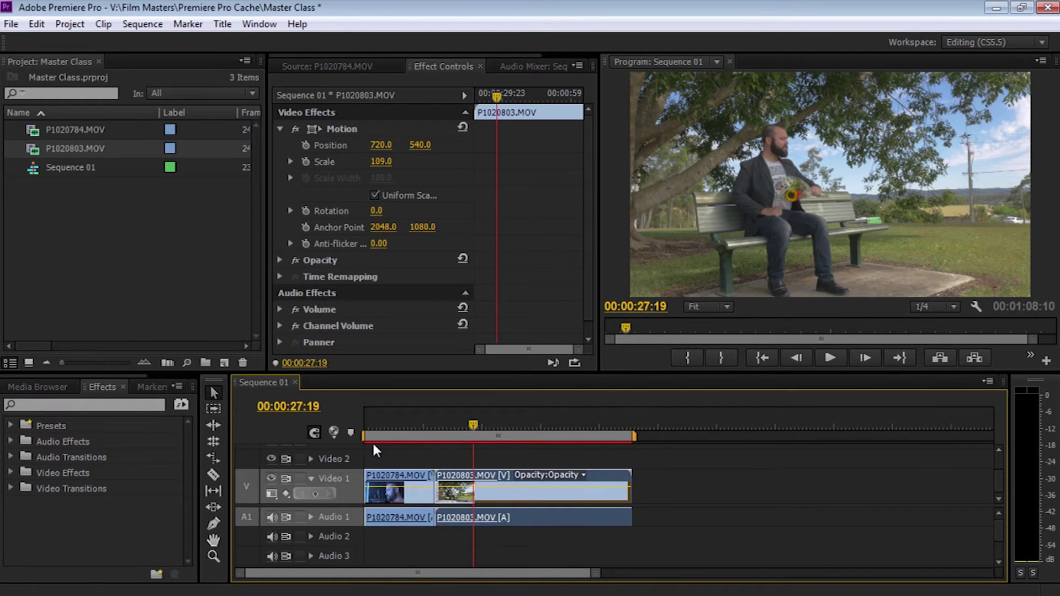
pyautogui.click(214, 411)
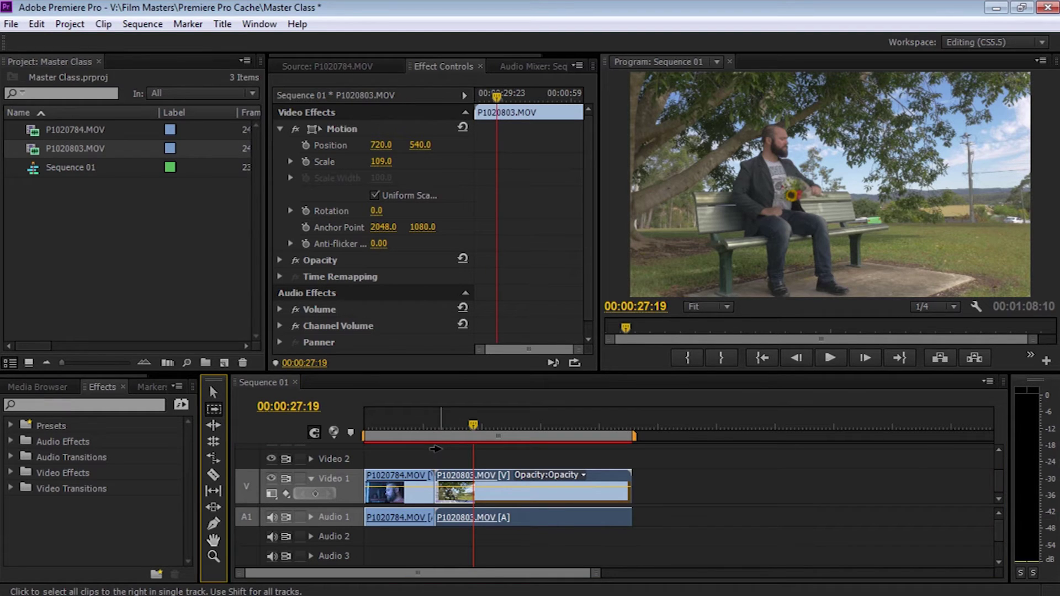
pyautogui.moveTo(452, 475)
pyautogui.mouseDown()
pyautogui.moveTo(568, 478)
pyautogui.moveTo(459, 478)
pyautogui.mouseUp()
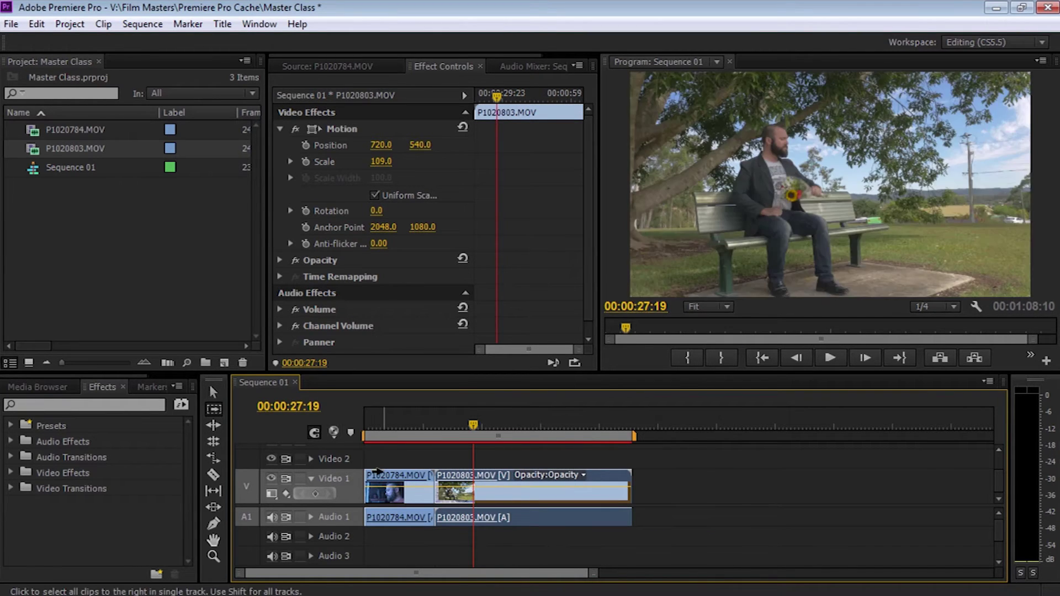
pyautogui.click(374, 474)
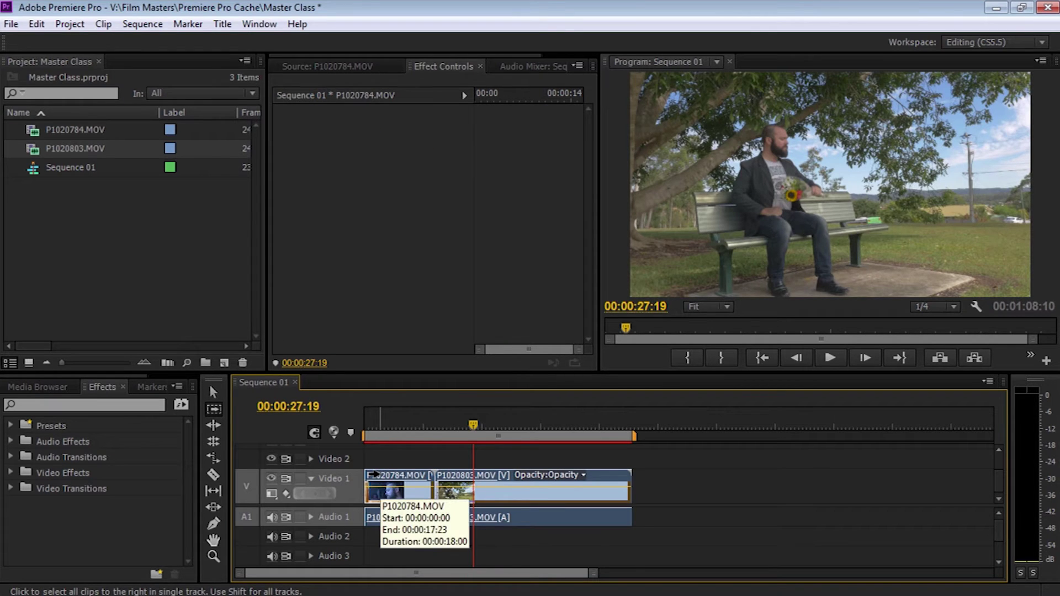
pyautogui.moveTo(375, 475); pyautogui.dragTo(445, 475)
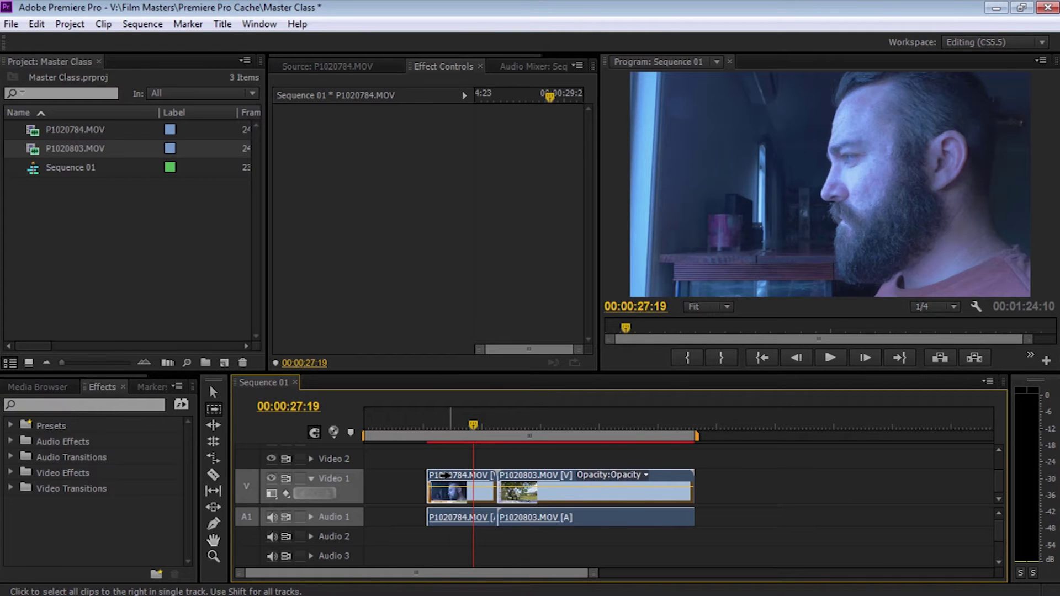
pyautogui.moveTo(445, 476); pyautogui.dragTo(387, 481)
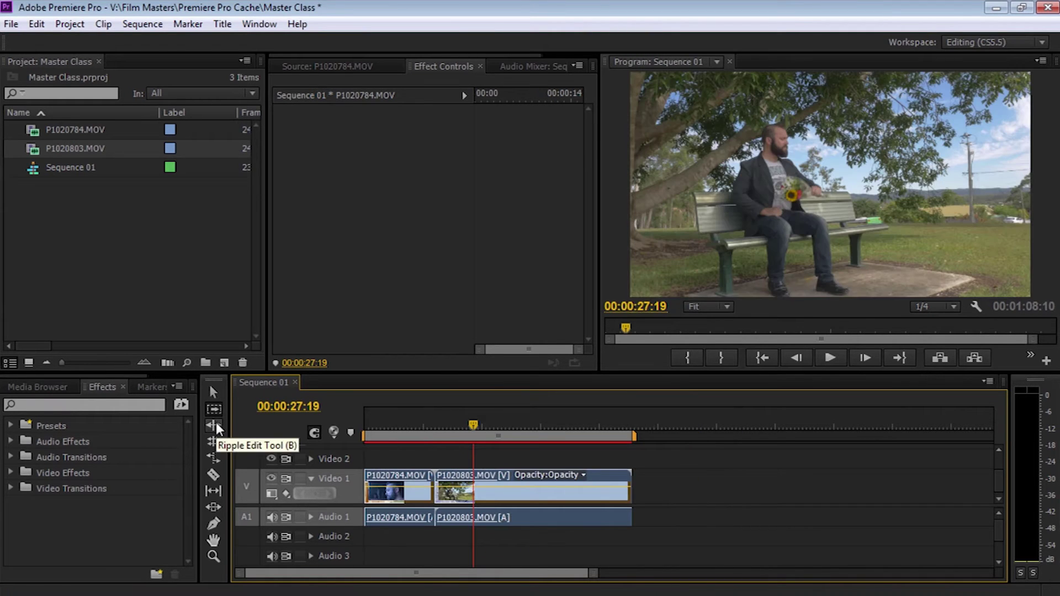
# - Ripple-trim P1020784's end shorter and longer, ending with the sequence at 00:01:08:10
pyautogui.click(216, 422)
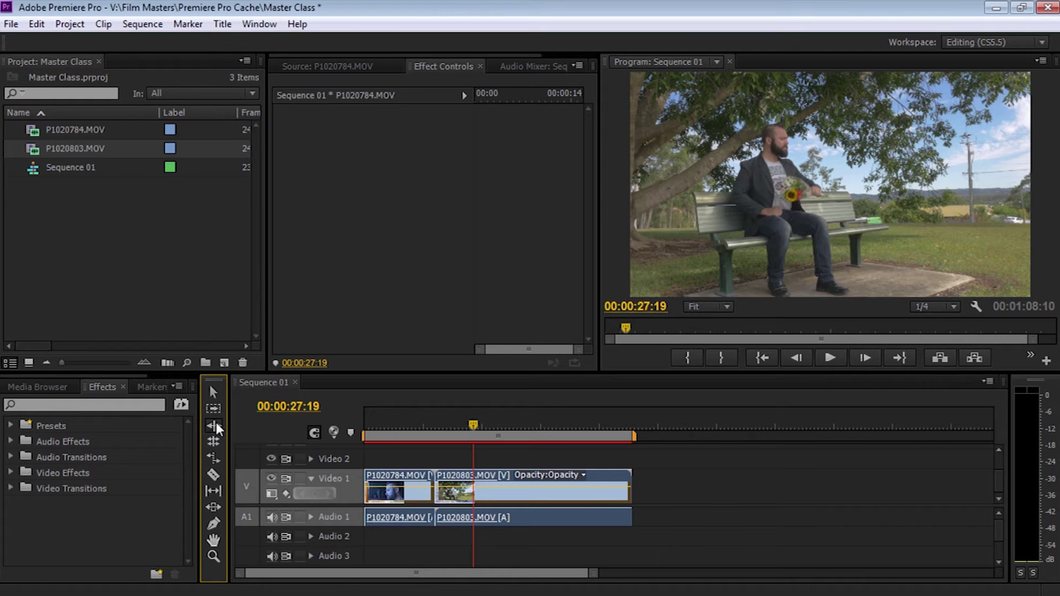
pyautogui.moveTo(434, 478); pyautogui.dragTo(409, 481)
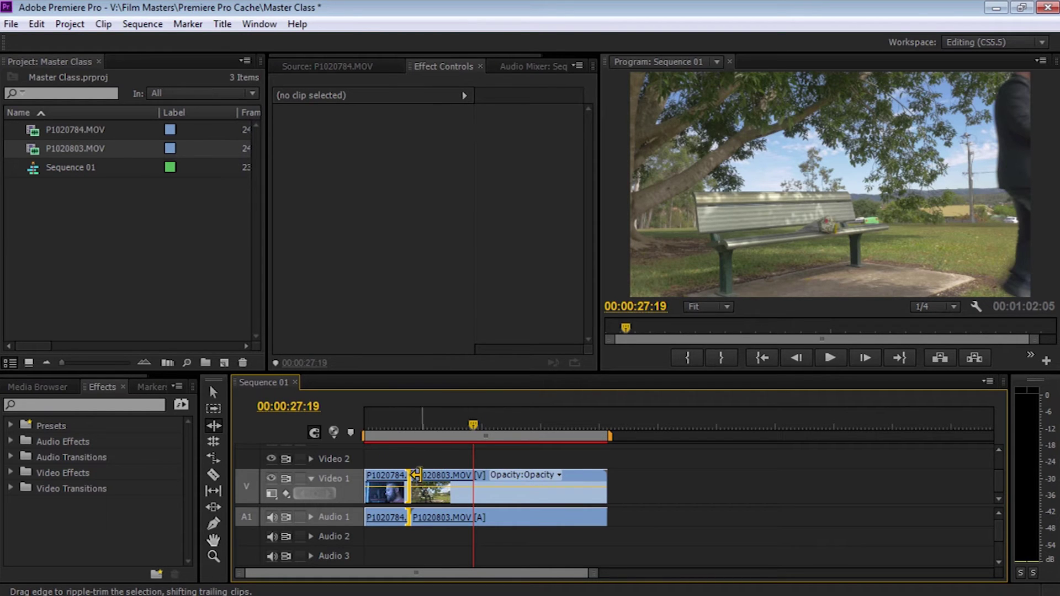
pyautogui.moveTo(414, 475)
pyautogui.mouseDown()
pyautogui.moveTo(491, 467)
pyautogui.moveTo(420, 475)
pyautogui.mouseUp()
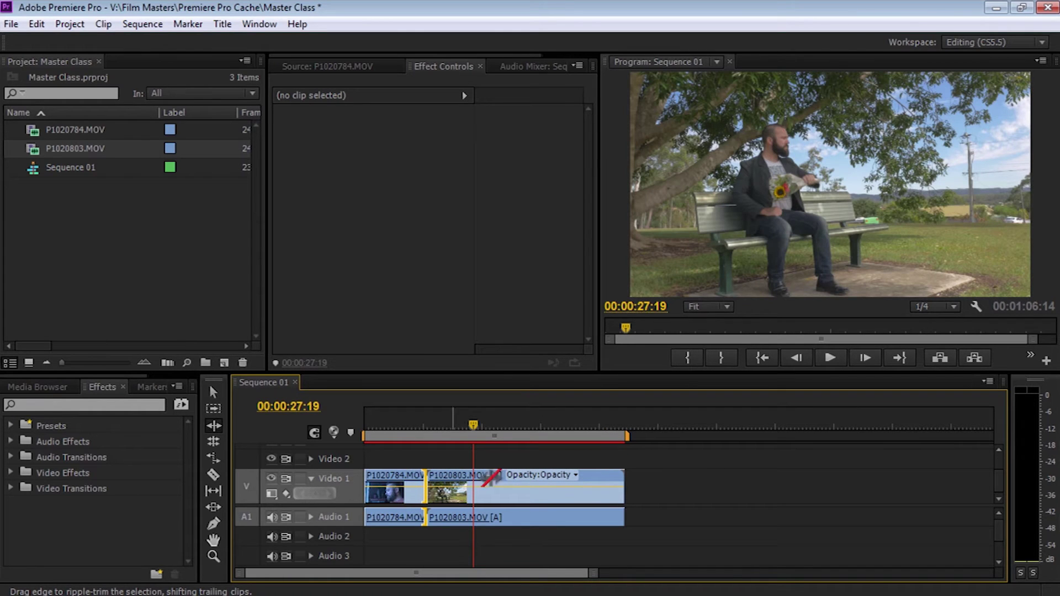
pyautogui.moveTo(423, 474); pyautogui.dragTo(412, 475)
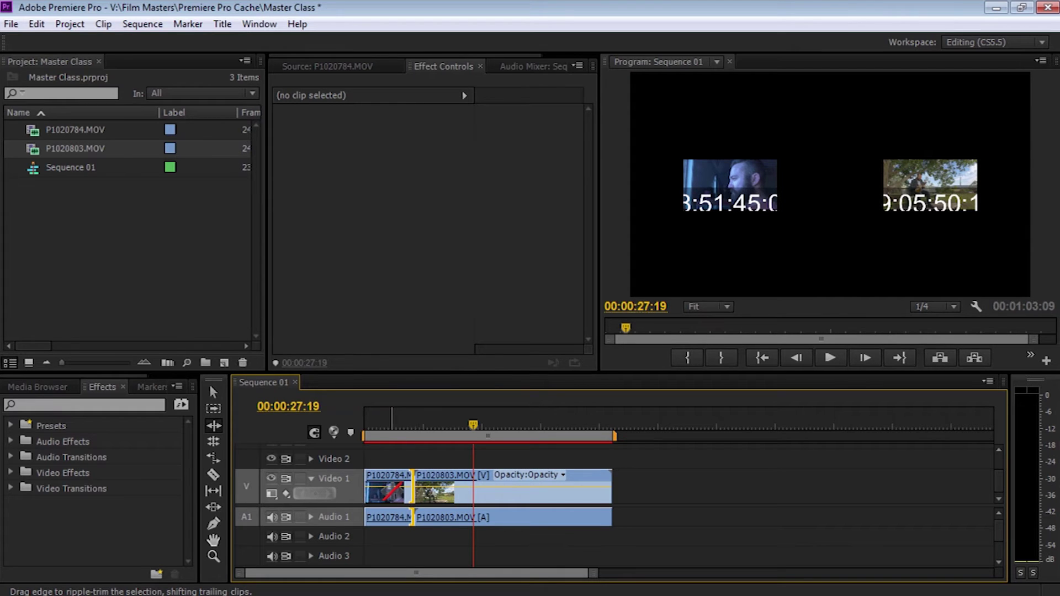
pyautogui.moveTo(411, 476); pyautogui.dragTo(434, 476)
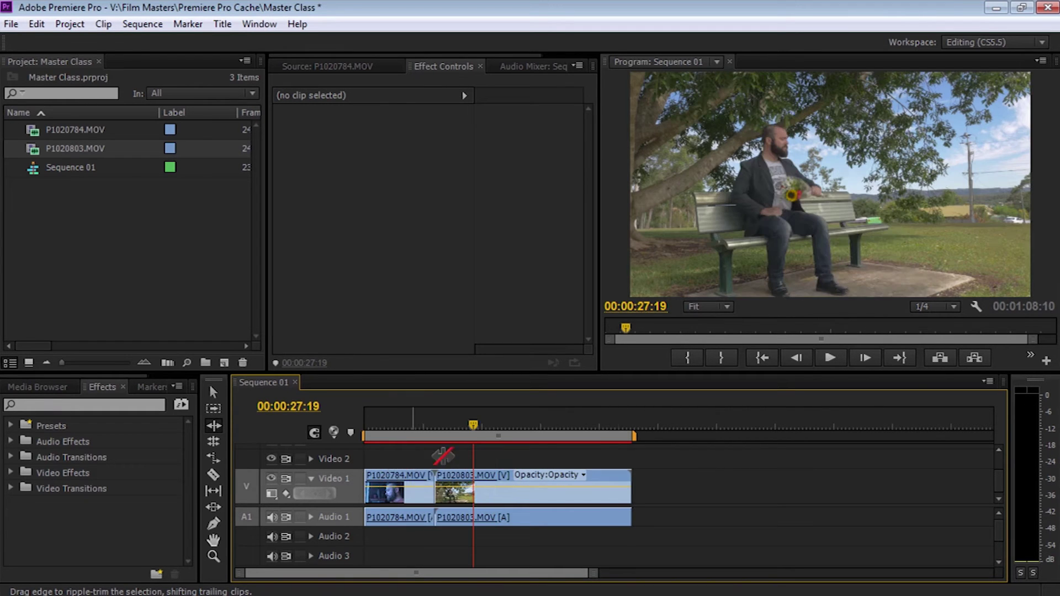
# - Drag P1020803's out-point left with the Selection tool, bringing the sequence to 00:00:29:11
pyautogui.click(213, 441)
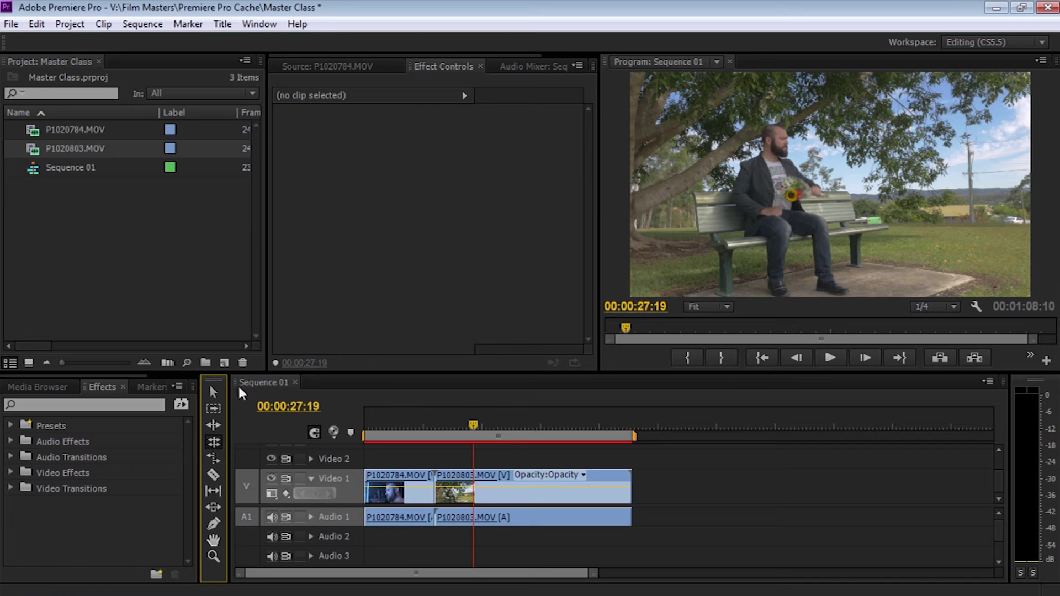
pyautogui.click(213, 393)
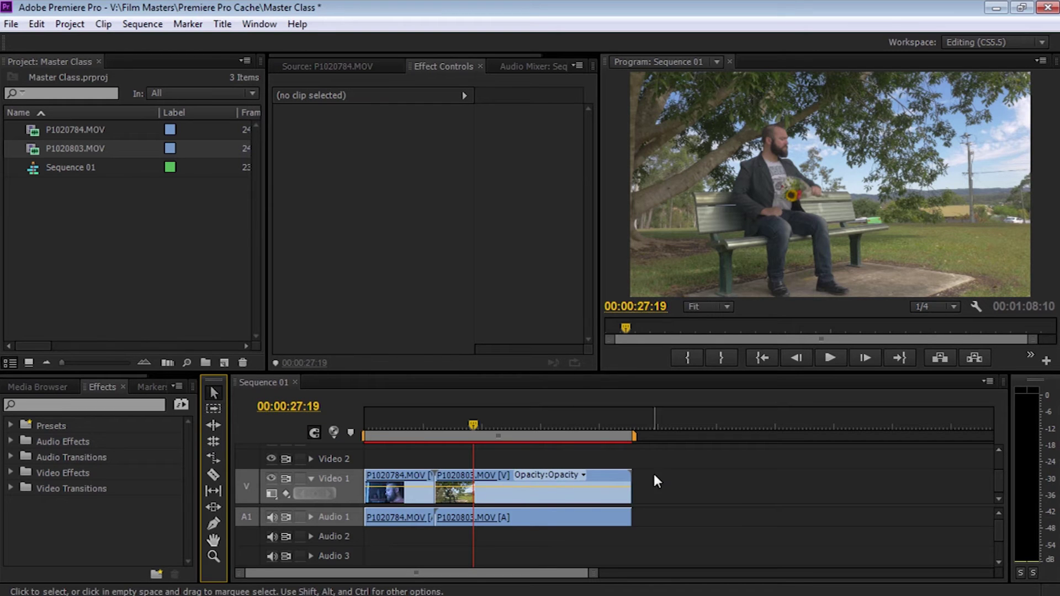
pyautogui.moveTo(630, 476); pyautogui.dragTo(440, 475)
pyautogui.click(428, 483)
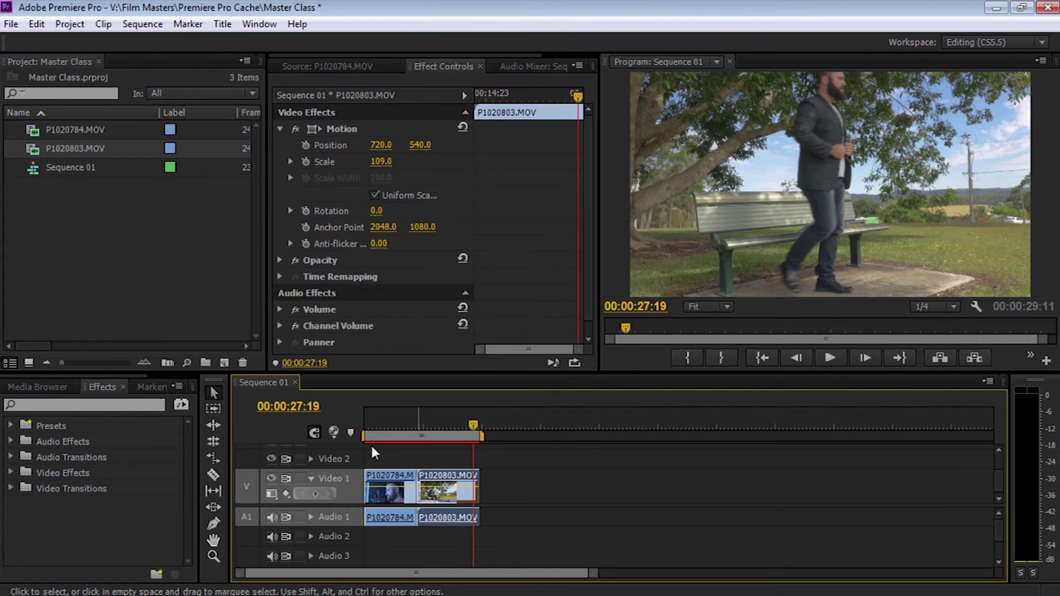
# - Roll the edit point between the two clips later, then nudge it slightly back
pyautogui.click(214, 442)
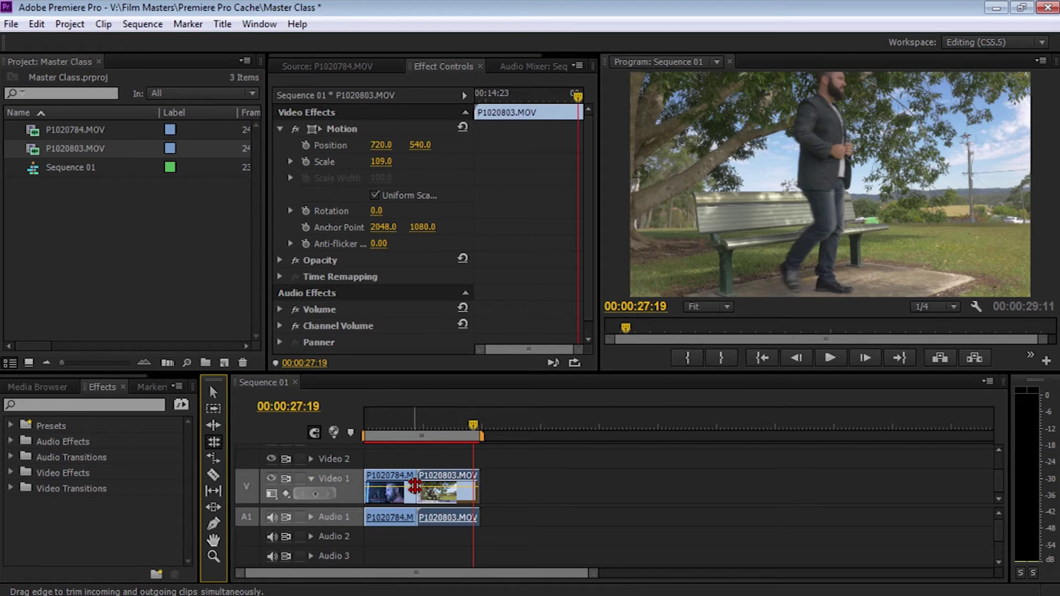
pyautogui.moveTo(415, 486); pyautogui.dragTo(417, 486)
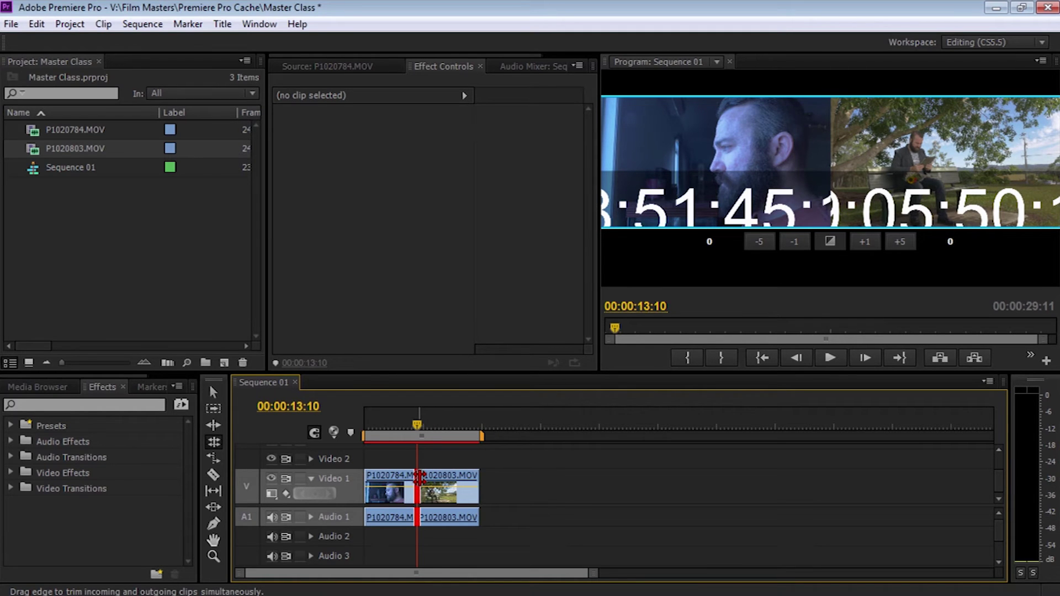
pyautogui.moveTo(420, 478); pyautogui.dragTo(440, 478)
pyautogui.click(439, 478)
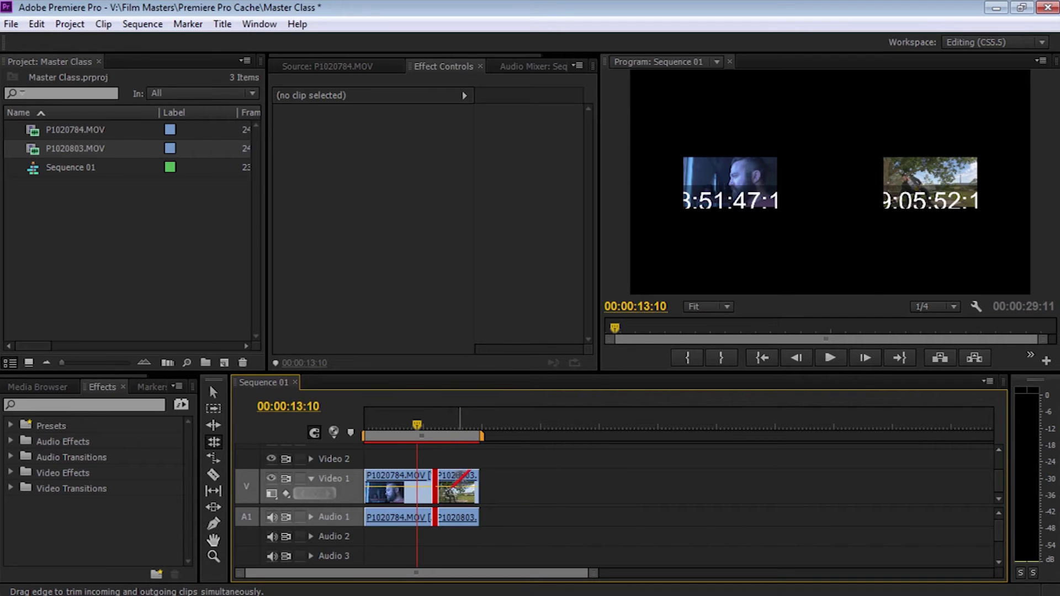
pyautogui.click(480, 434)
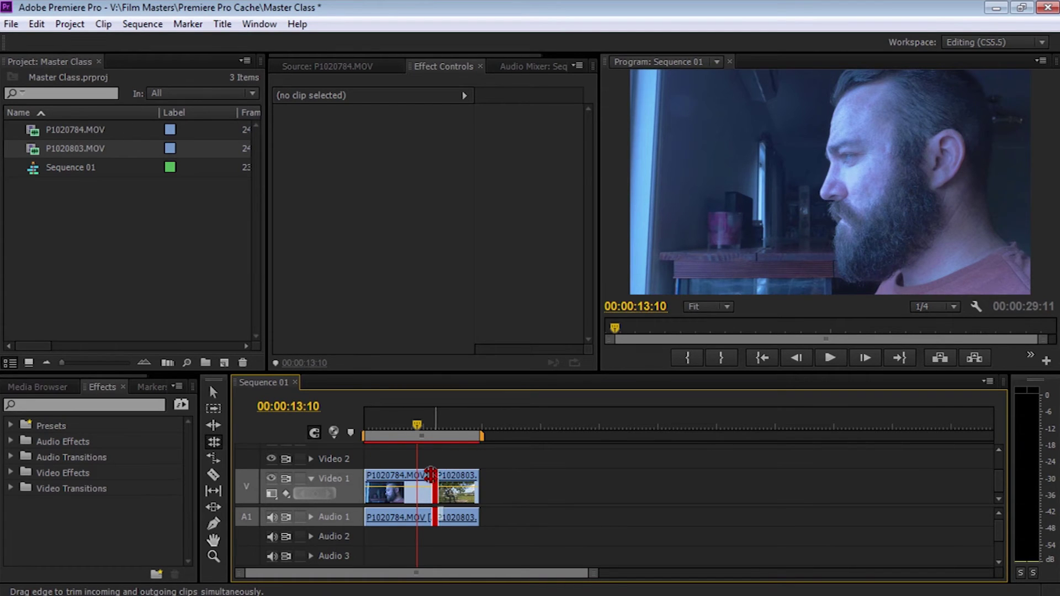
pyautogui.moveTo(436, 474)
pyautogui.mouseDown()
pyautogui.moveTo(395, 475)
pyautogui.moveTo(435, 476)
pyautogui.mouseUp()
pyautogui.click(416, 424)
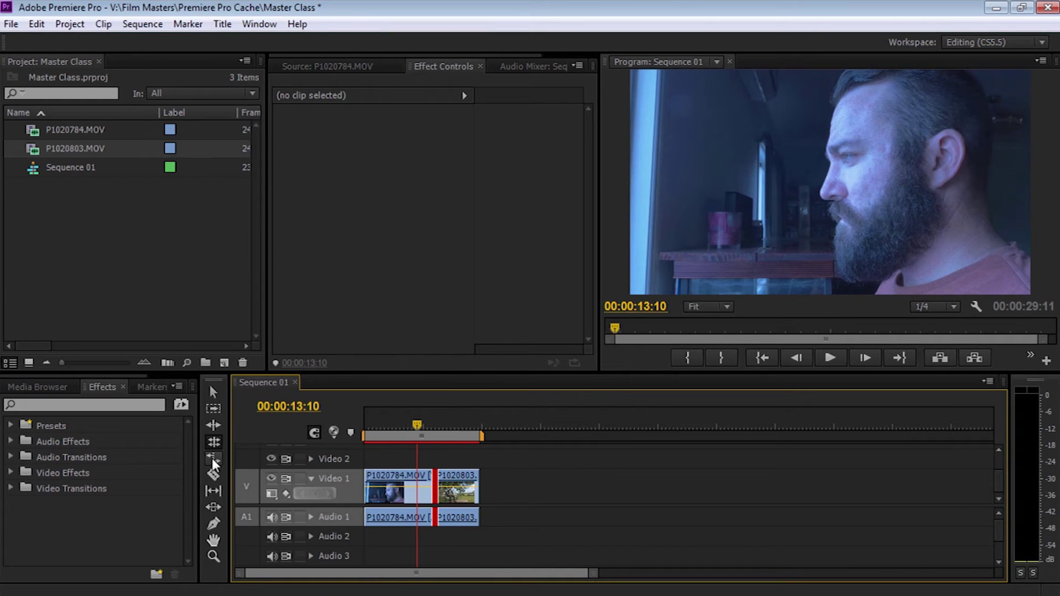
pyautogui.moveTo(417, 426); pyautogui.dragTo(440, 426)
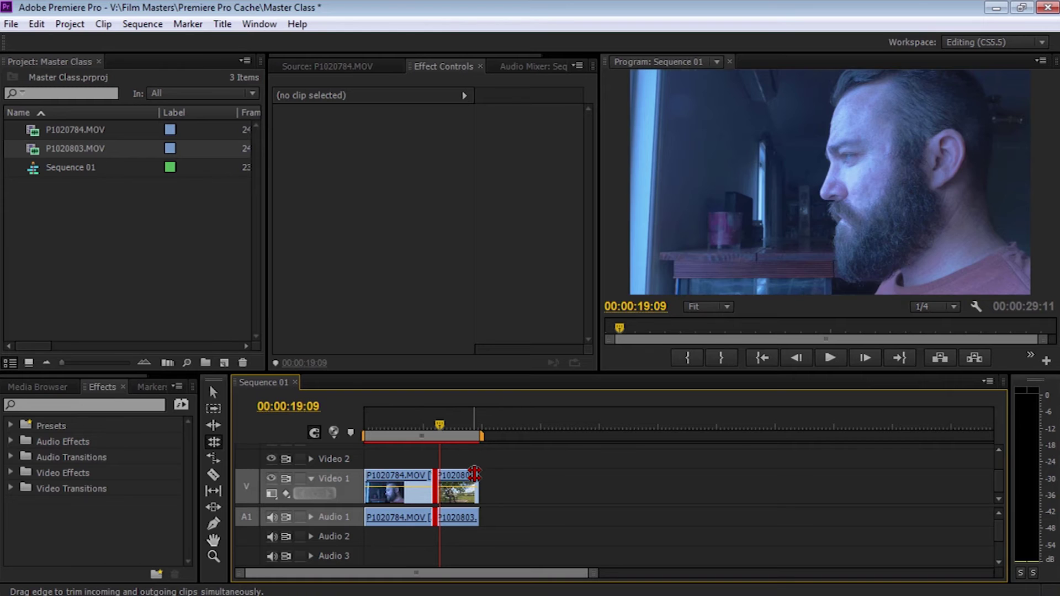
pyautogui.press('space')
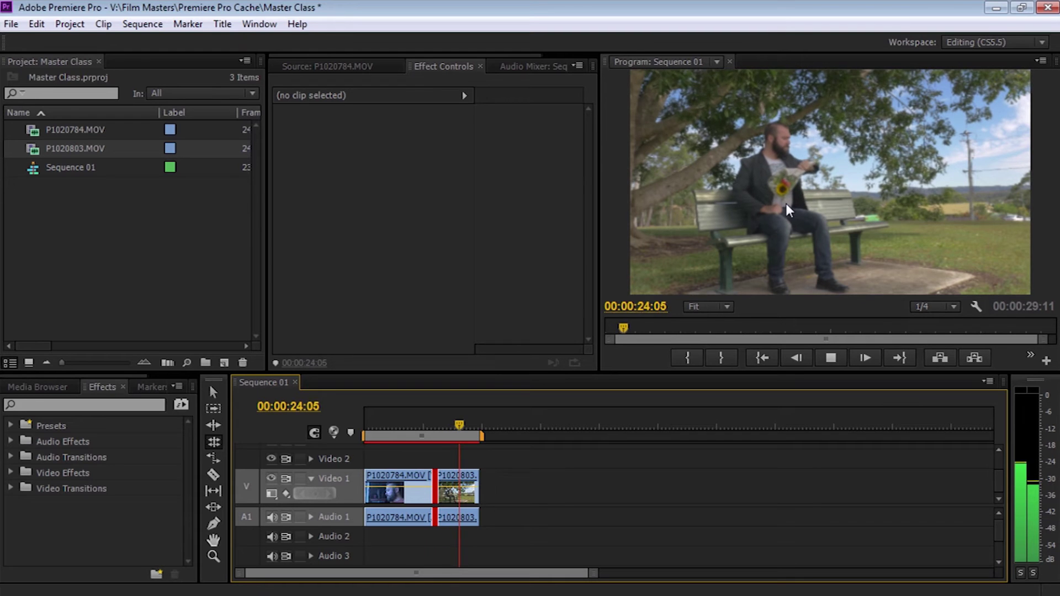
pyautogui.press('space')
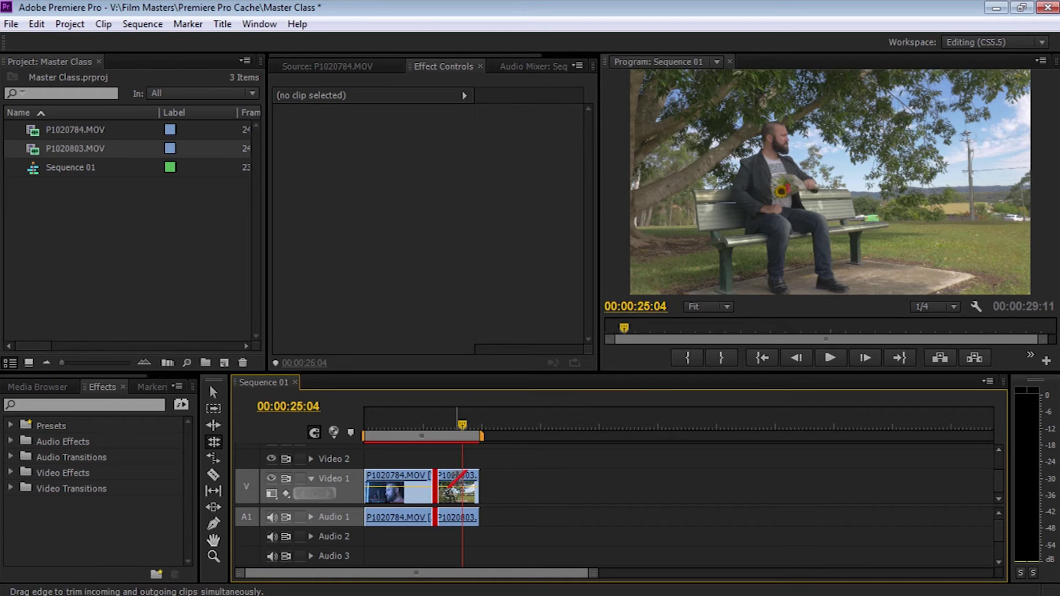
# - Rate-stretch P1020803 to 22.47% speed, play it, then stretch it back to 00:29:11
pyautogui.click(455, 479)
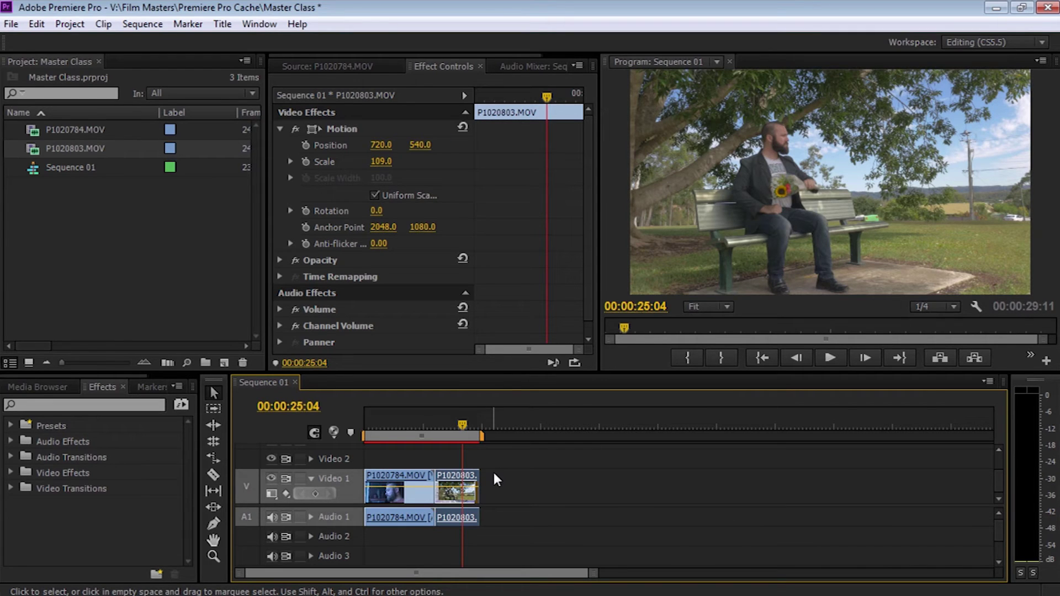
pyautogui.click(213, 456)
pyautogui.moveTo(476, 475); pyautogui.dragTo(630, 481)
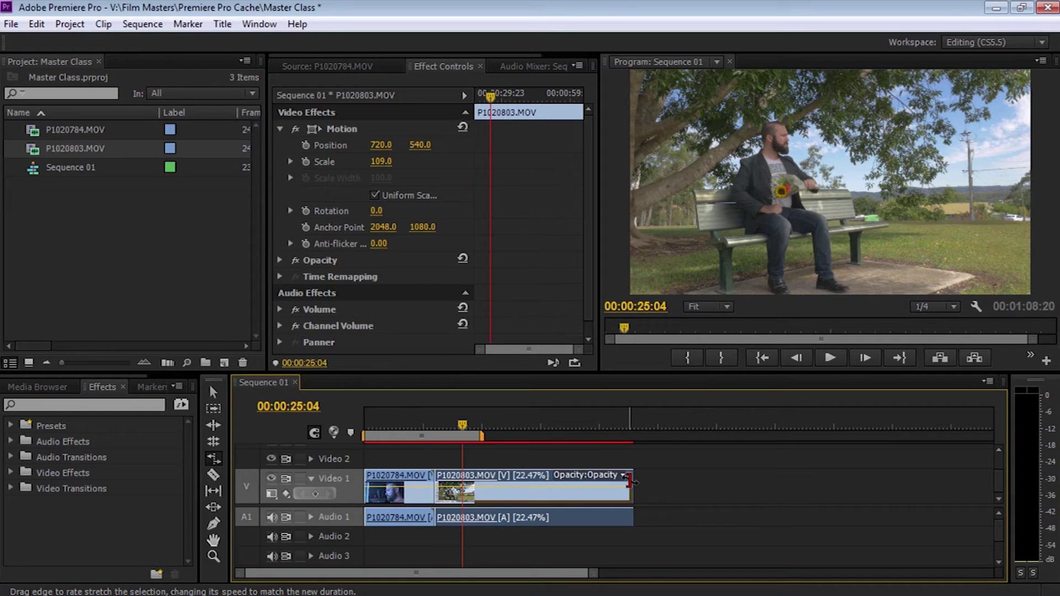
pyautogui.press('space')
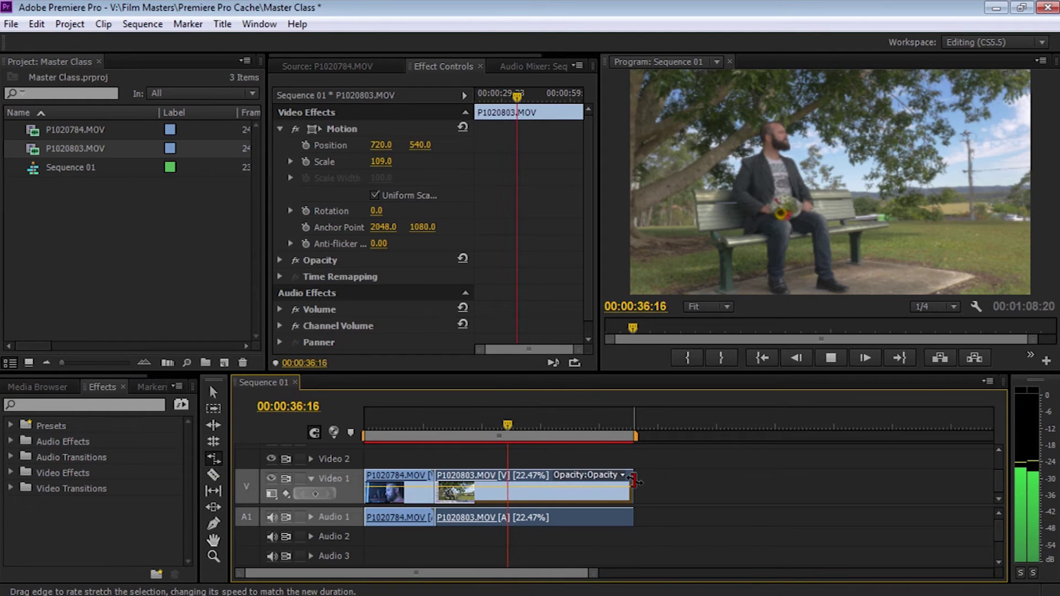
pyautogui.moveTo(634, 480); pyautogui.dragTo(478, 480)
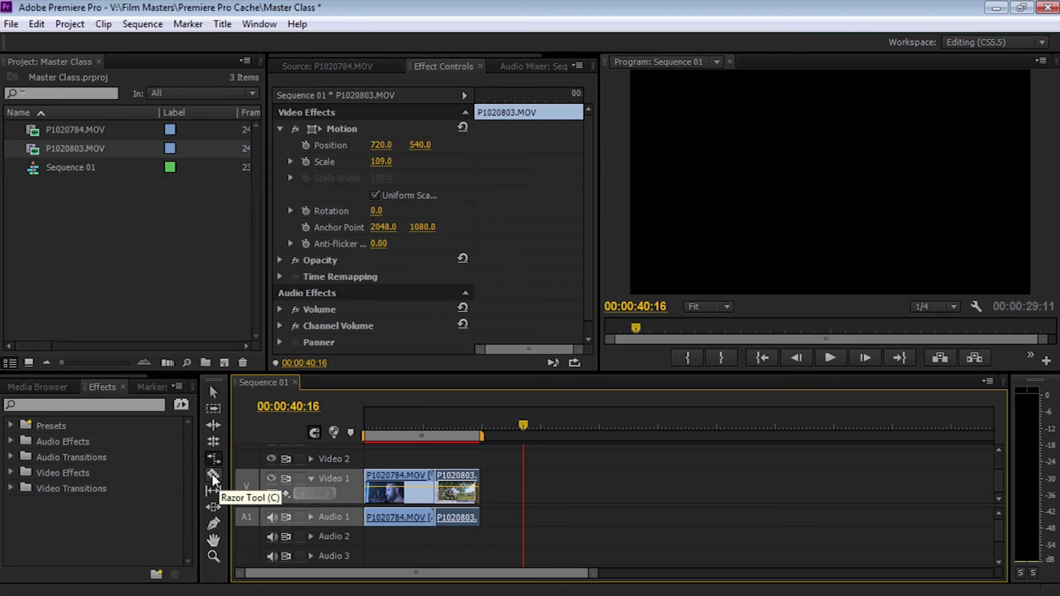
# - Find the cut point by playback and frame-stepping, then razor-split the first clip at 00:00:12:17
pyautogui.click(212, 474)
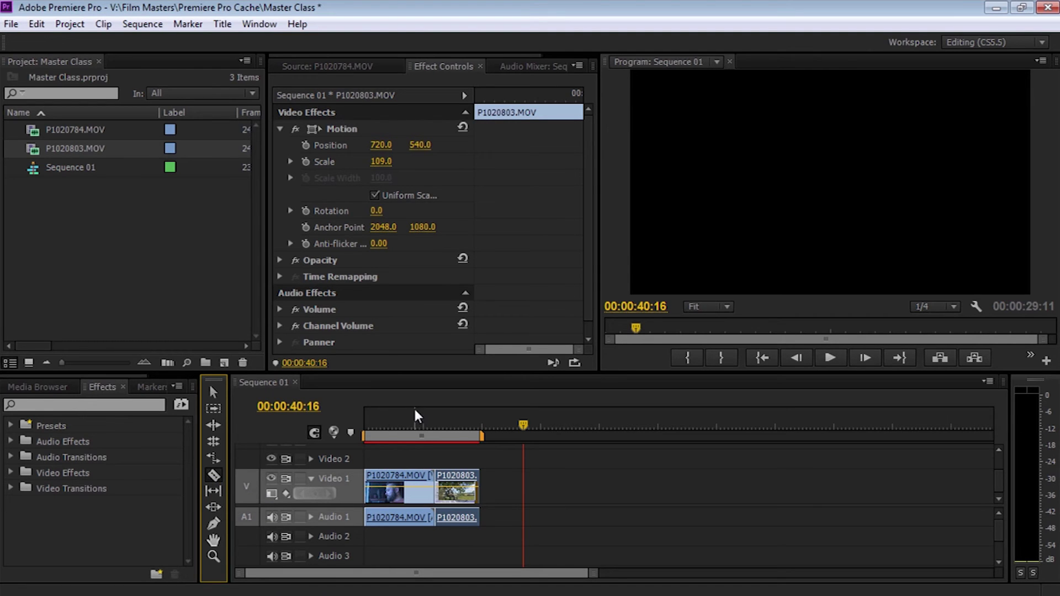
pyautogui.click(398, 422)
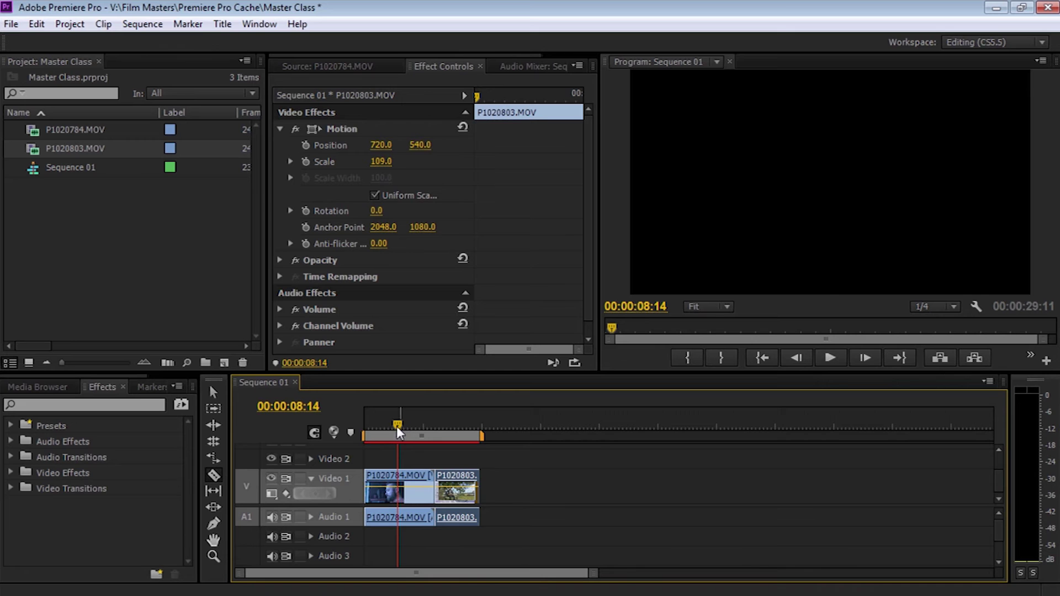
pyautogui.press('space')
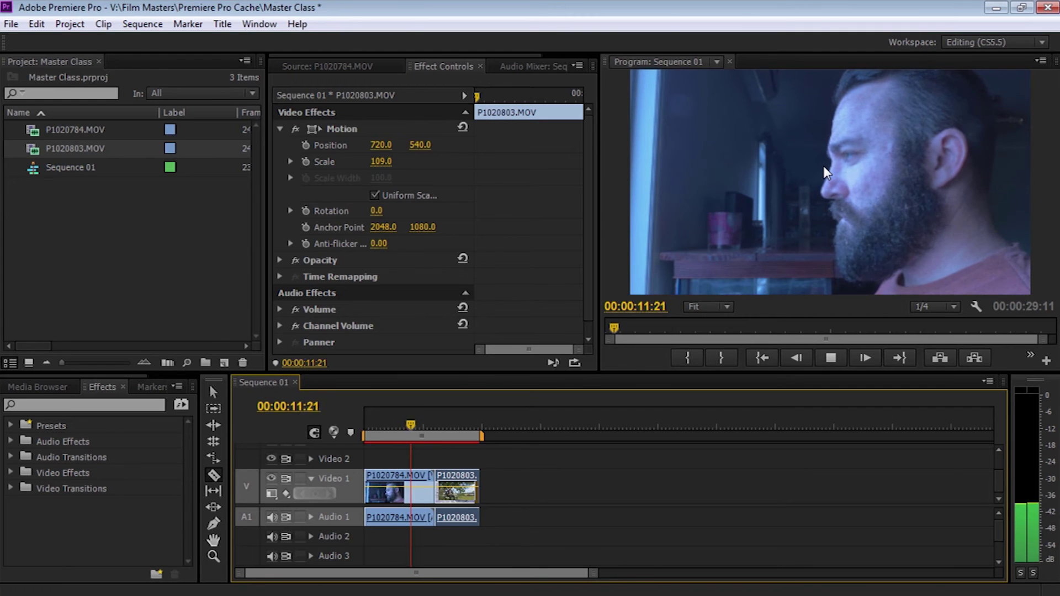
pyautogui.press('space')
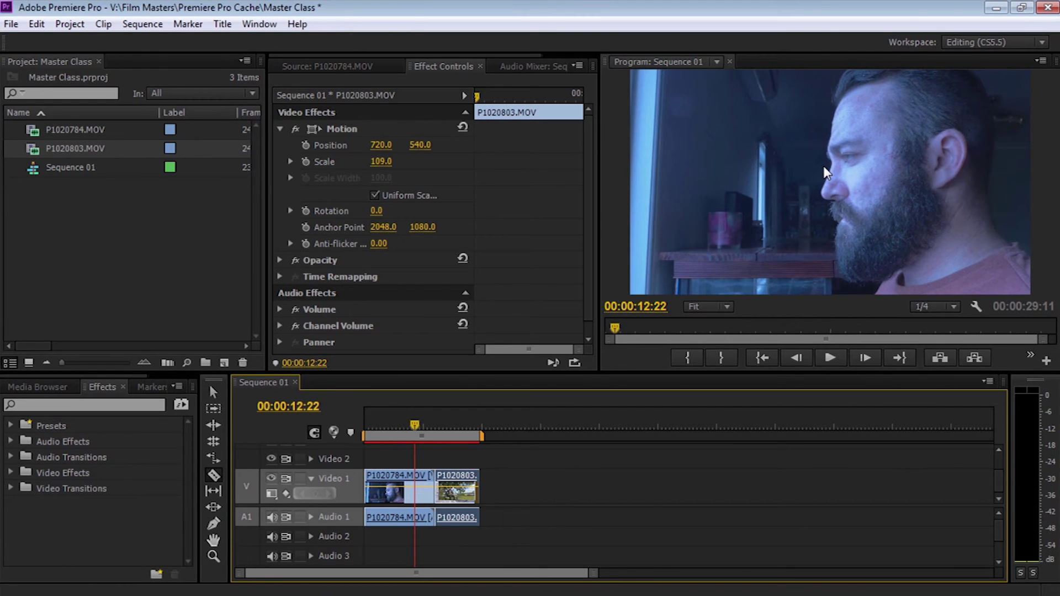
pyautogui.press('Left')
pyautogui.press('Left')
pyautogui.press('Left')
pyautogui.press('Right')
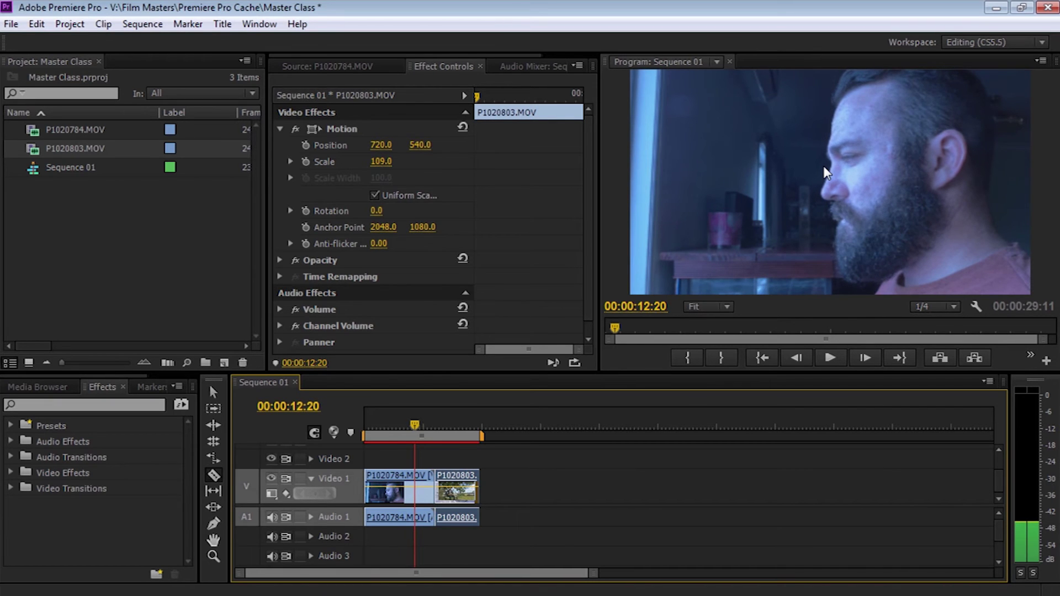
pyautogui.press('Left')
pyautogui.press('Left')
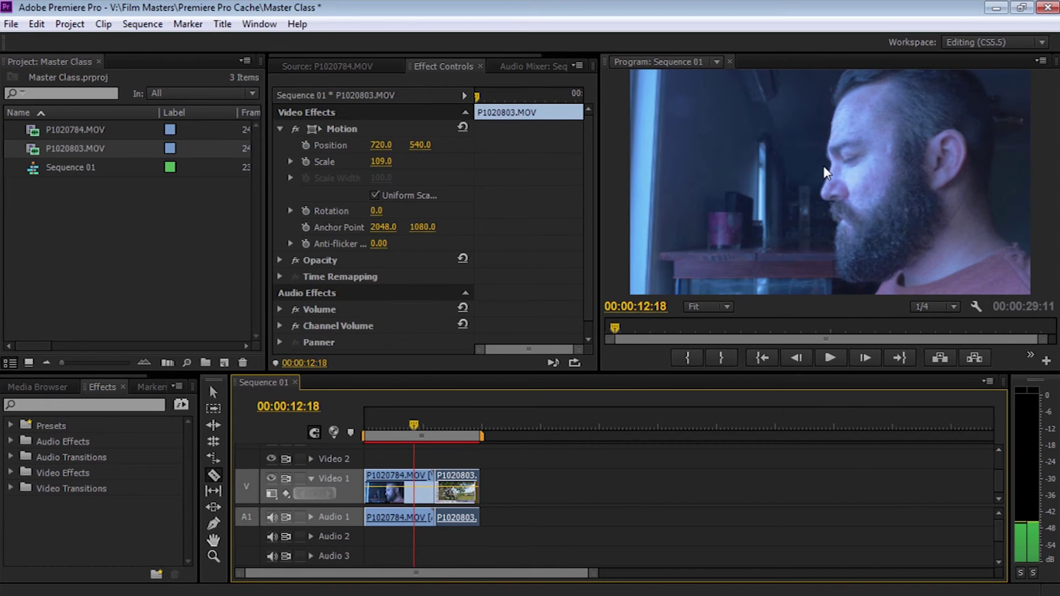
pyautogui.press('Left')
pyautogui.press('Left')
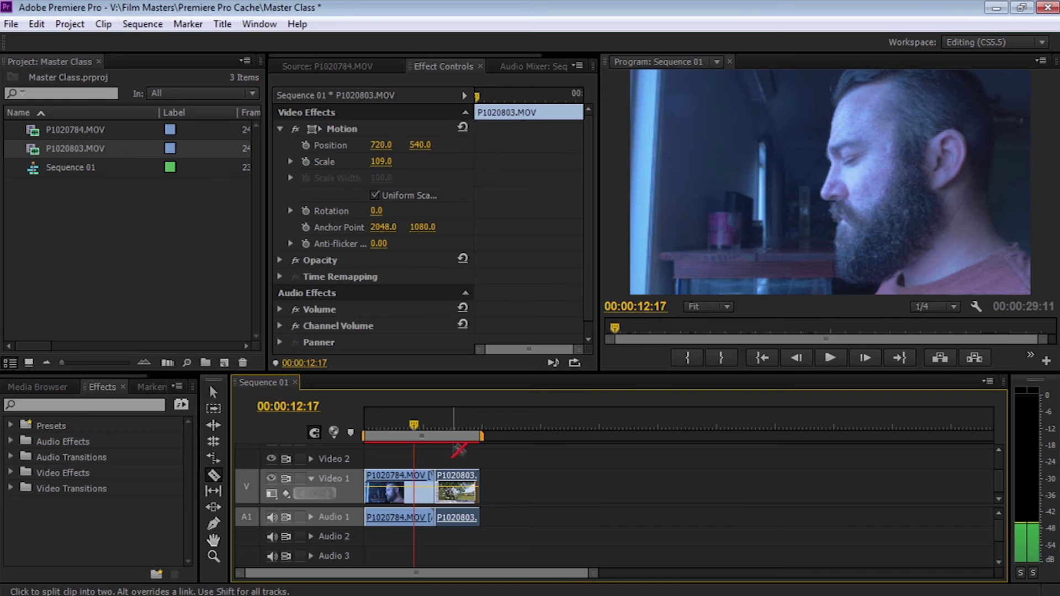
pyautogui.click(419, 477)
# - Delete the short split-off piece, slide P1020803 left to close the gap, and play the join
pyautogui.press('v')
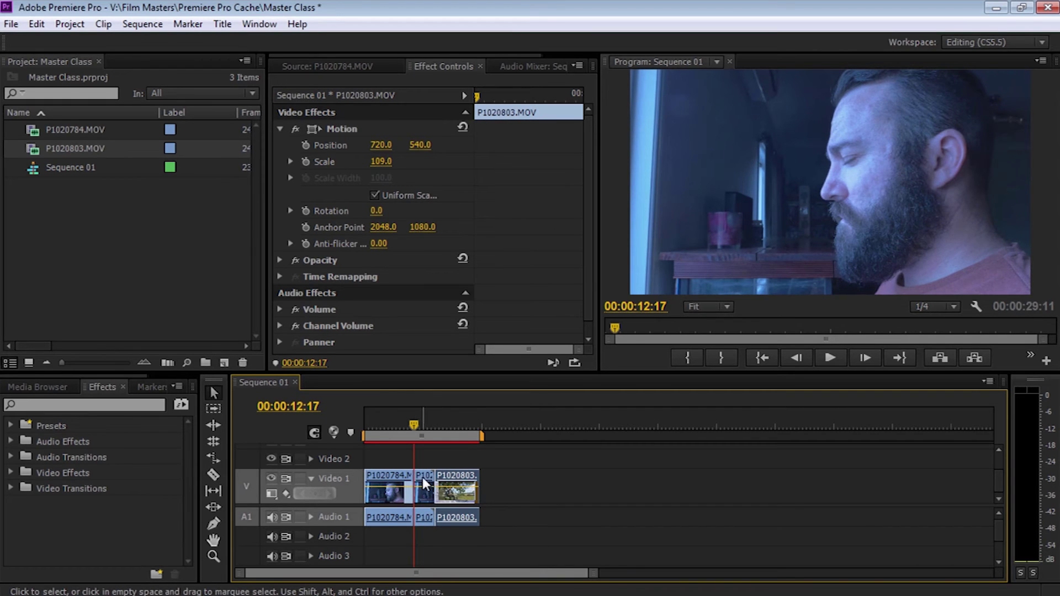
pyautogui.click(422, 476)
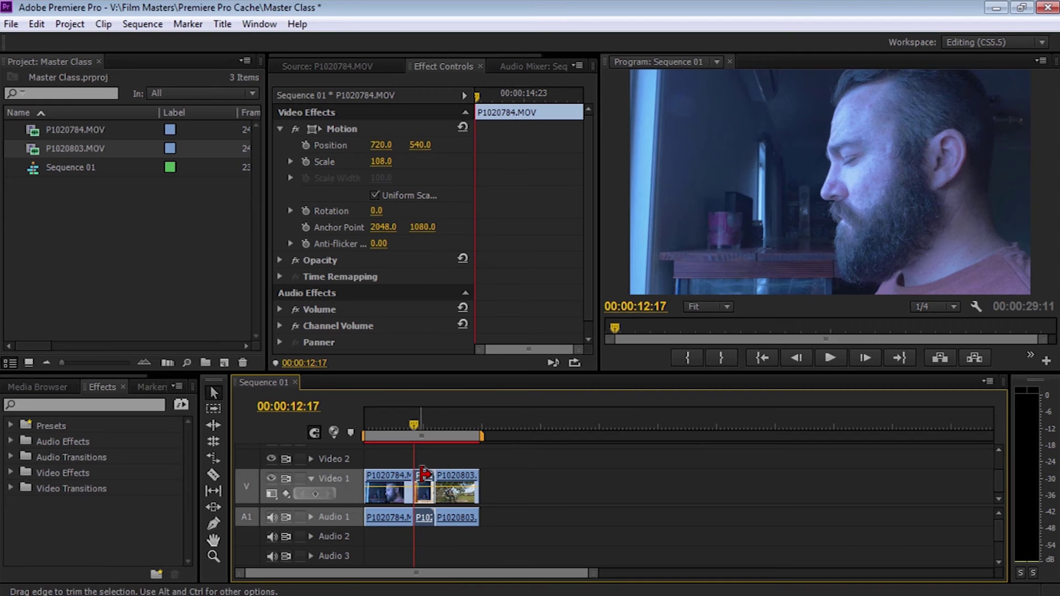
pyautogui.moveTo(422, 476); pyautogui.dragTo(425, 465)
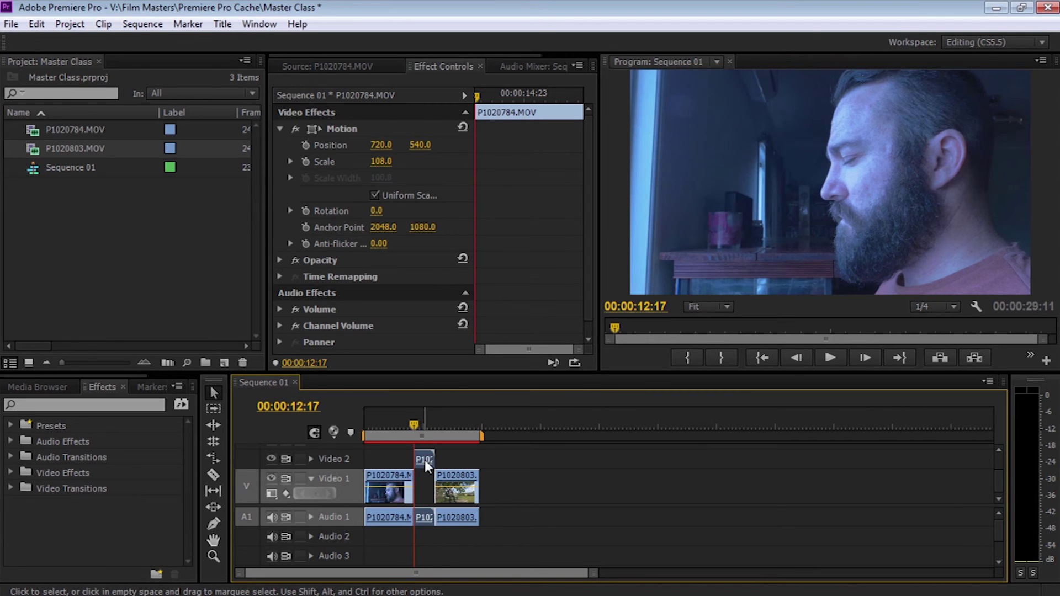
pyautogui.press('Delete')
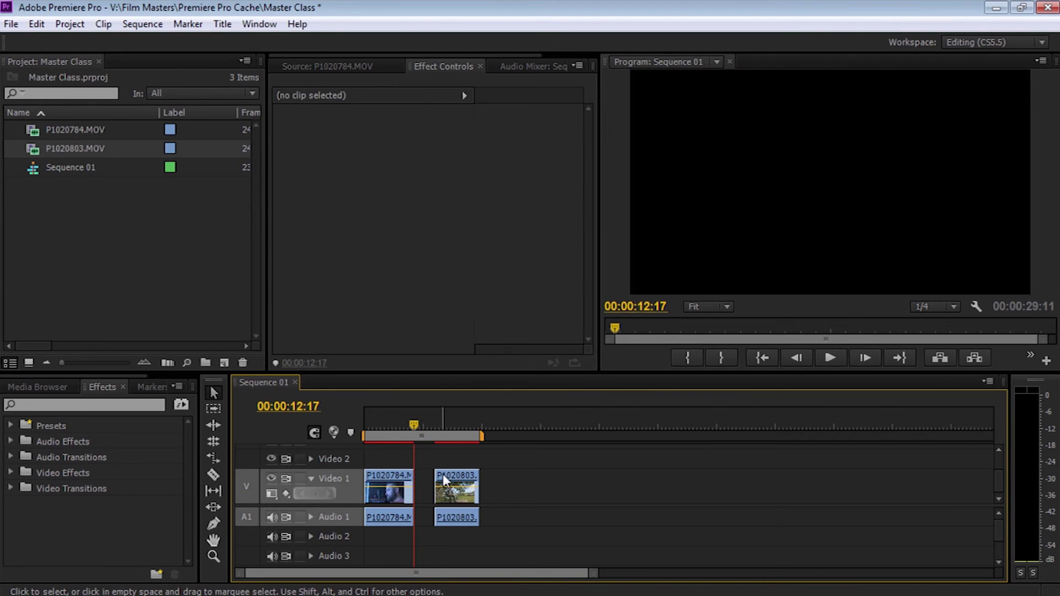
pyautogui.moveTo(449, 481); pyautogui.dragTo(432, 474)
pyautogui.click(405, 426)
pyautogui.press('space')
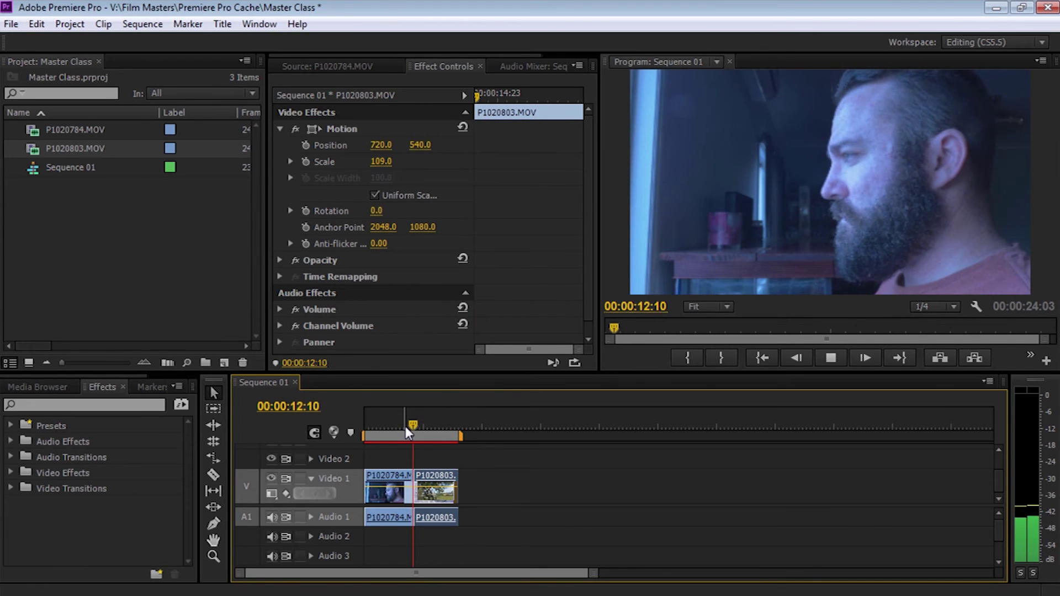
pyautogui.press('space')
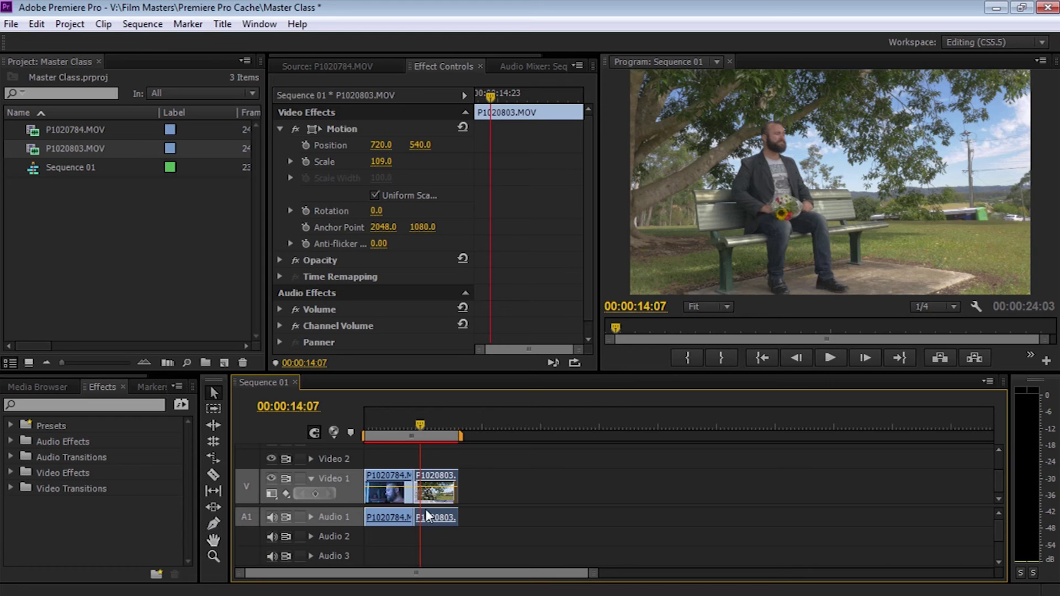
# - Zoom the Sequence 01 timeline in around the playhead with the Zoom tool
pyautogui.moveTo(594, 574)
pyautogui.mouseDown()
pyautogui.moveTo(482, 587)
pyautogui.moveTo(591, 587)
pyautogui.mouseUp()
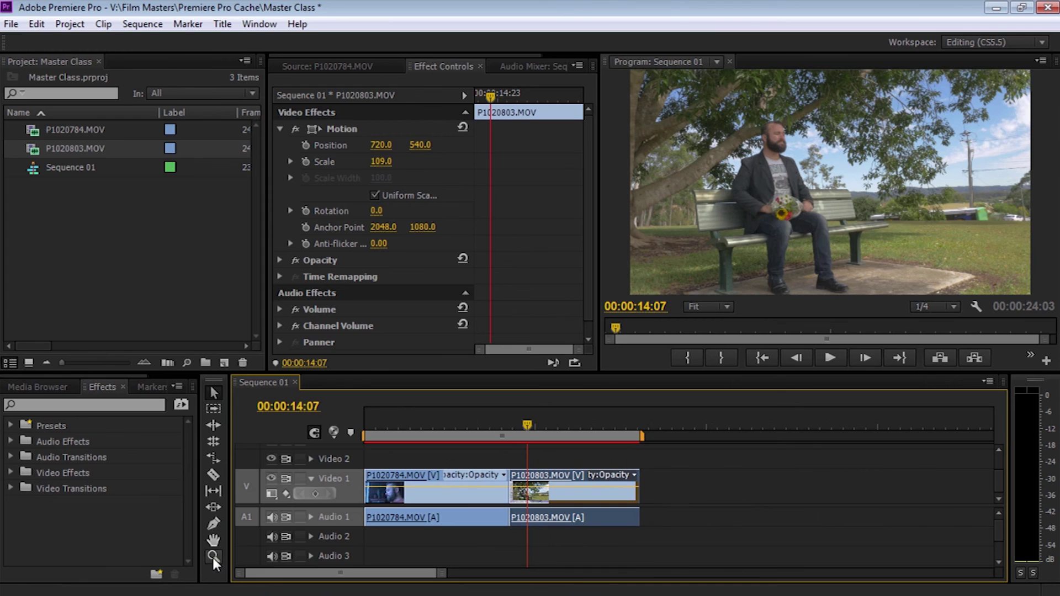
pyautogui.click(213, 556)
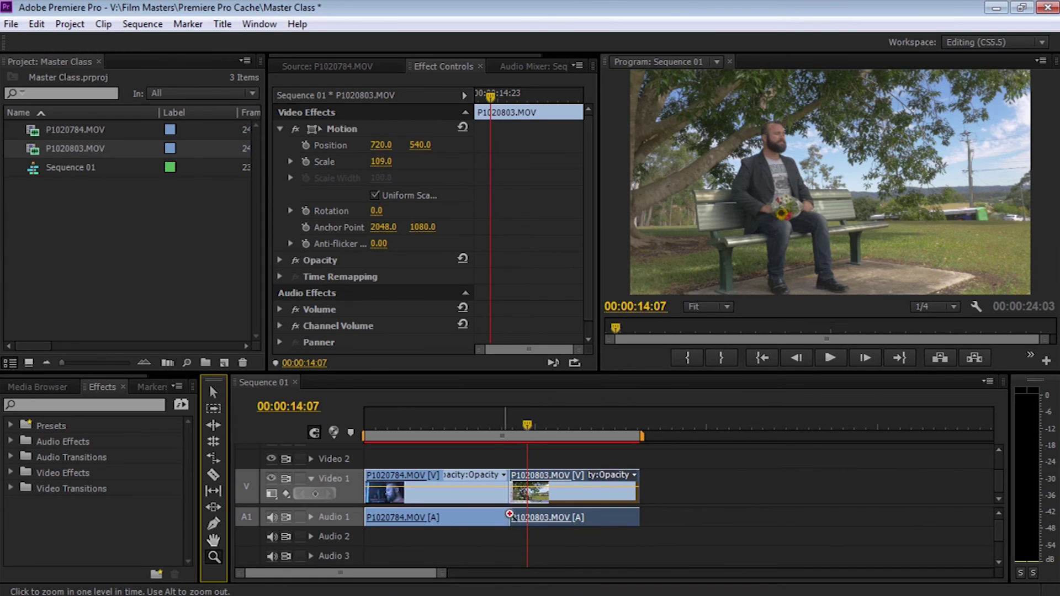
pyautogui.click(533, 481)
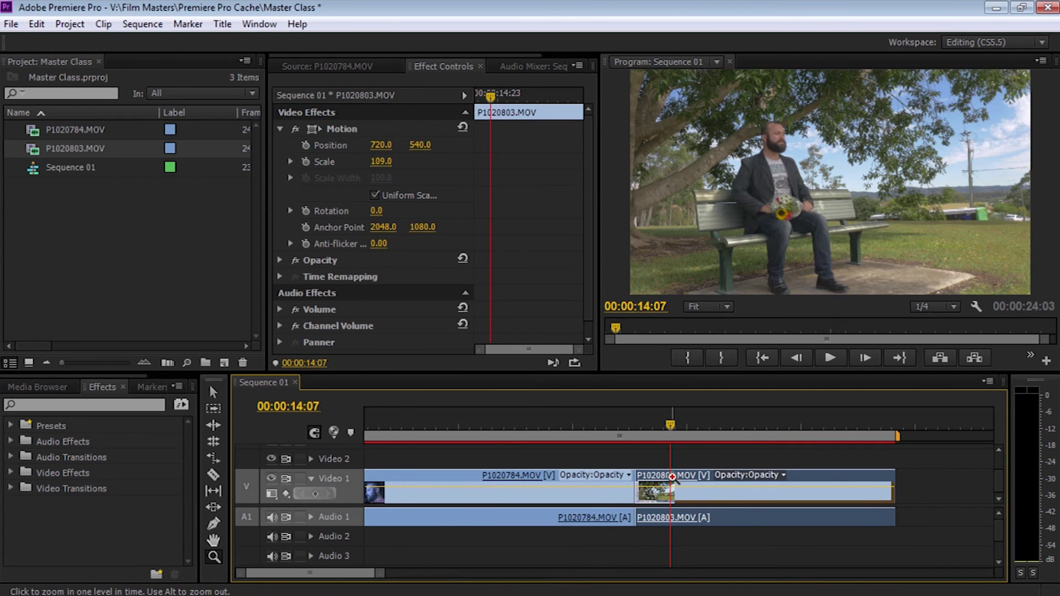
pyautogui.press('alt')
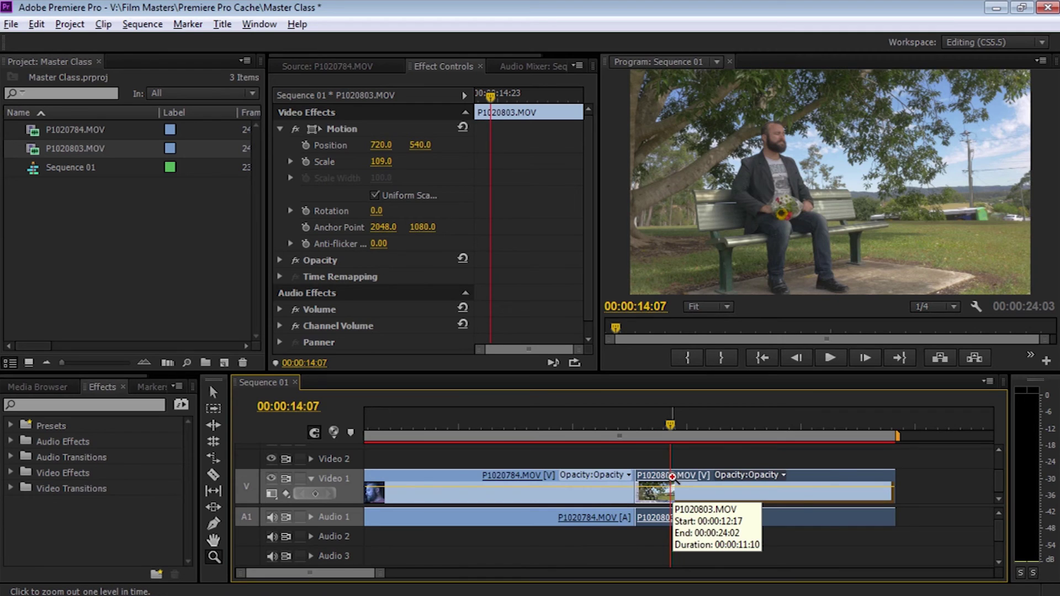
pyautogui.keyDown('alt'); pyautogui.click(672, 477); pyautogui.keyUp('alt')
pyautogui.click(533, 479)
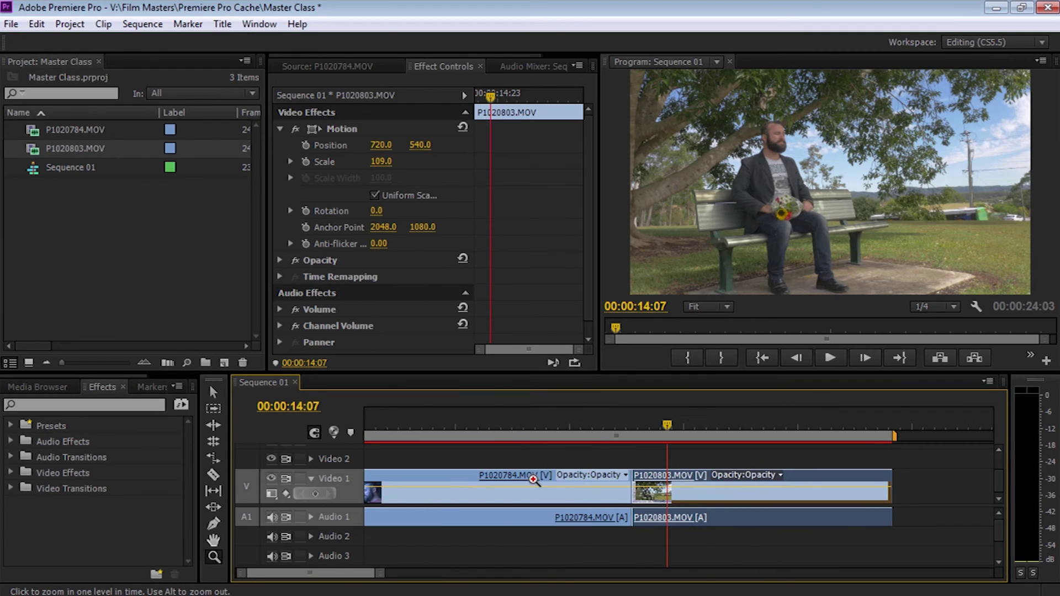
pyautogui.click(670, 473)
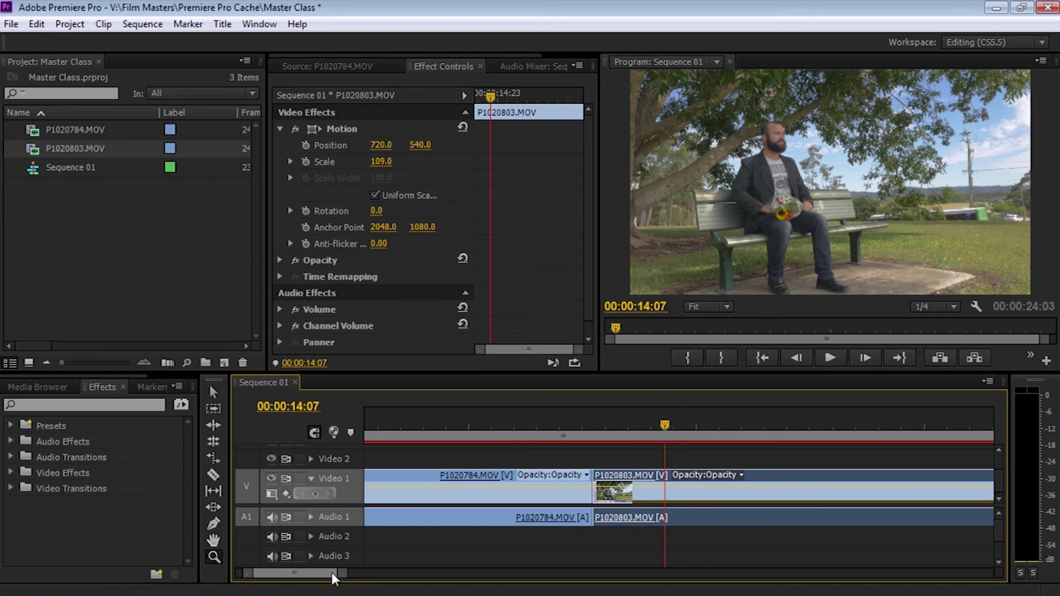
pyautogui.scroll(-3, 332, 571)
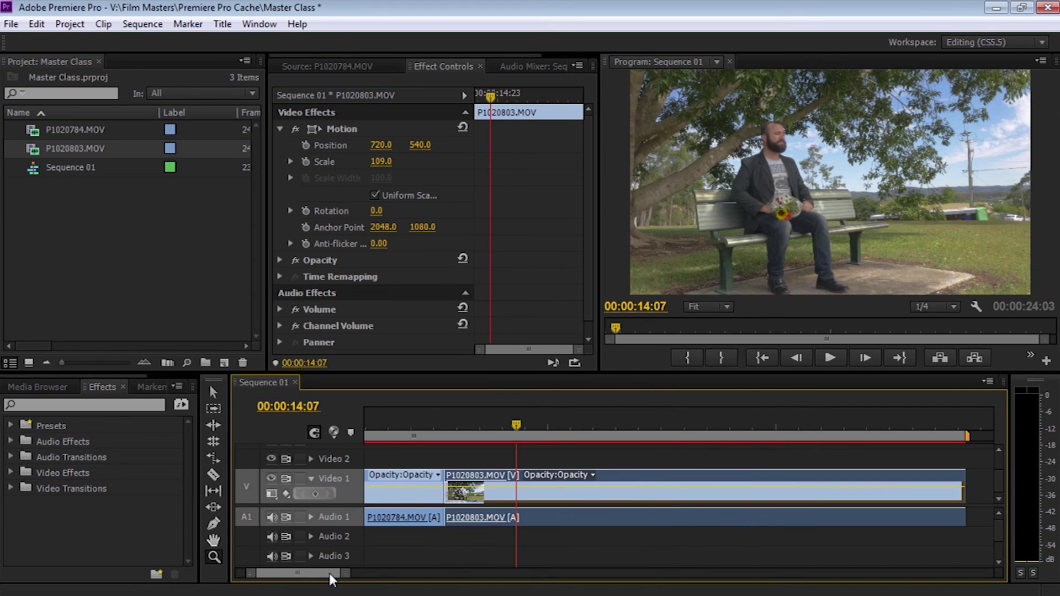
# - Pan the timeline with the Hand tool to centre the view on P1020803
pyautogui.click(213, 541)
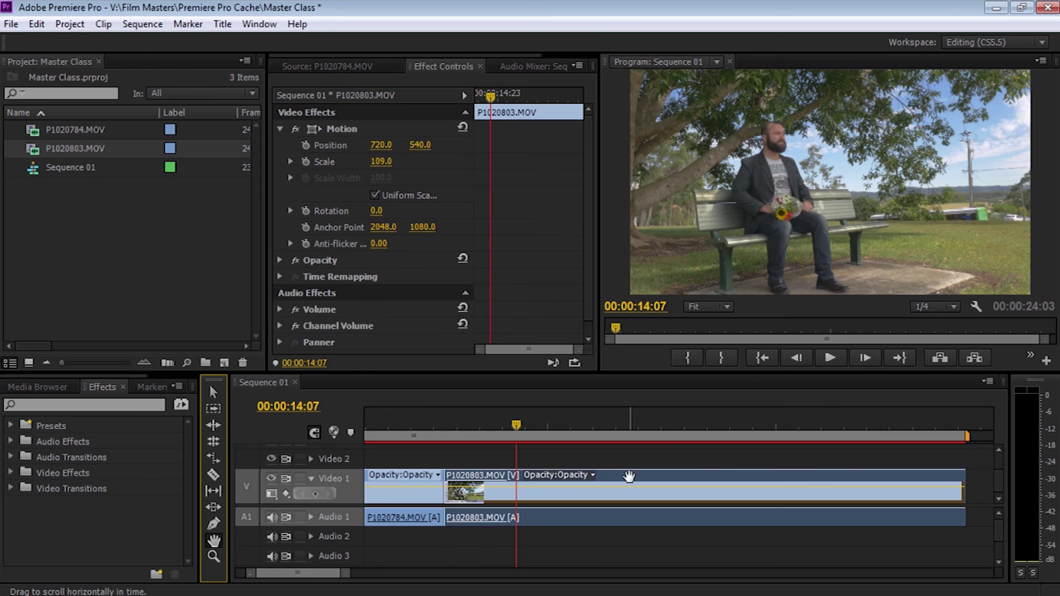
pyautogui.moveTo(629, 488); pyautogui.dragTo(568, 491)
pyautogui.scroll(-2, 302, 571)
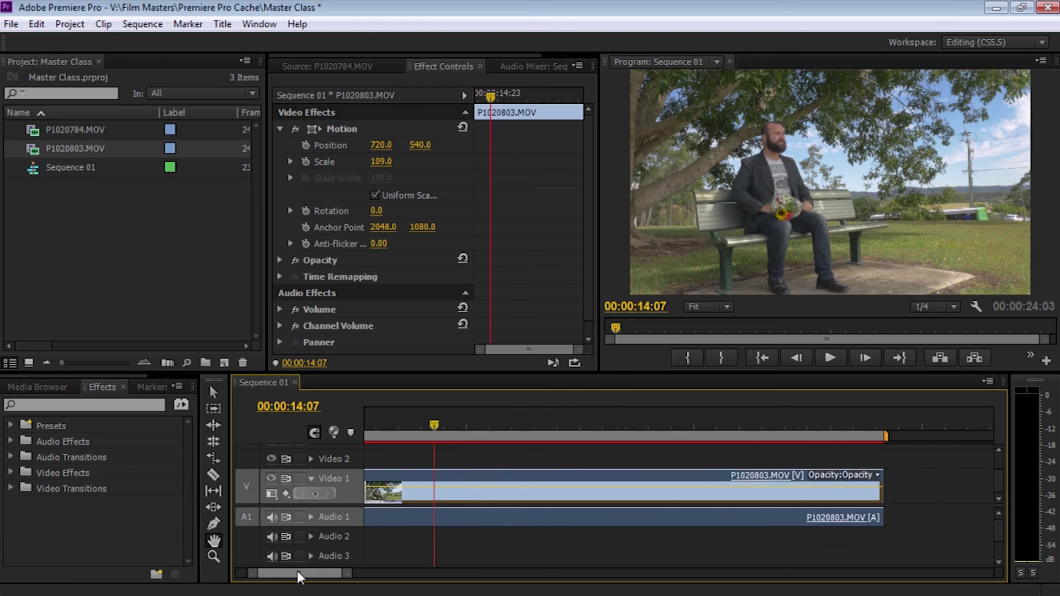
pyautogui.scroll(4, 306, 561)
pyautogui.moveTo(513, 492); pyautogui.dragTo(489, 488)
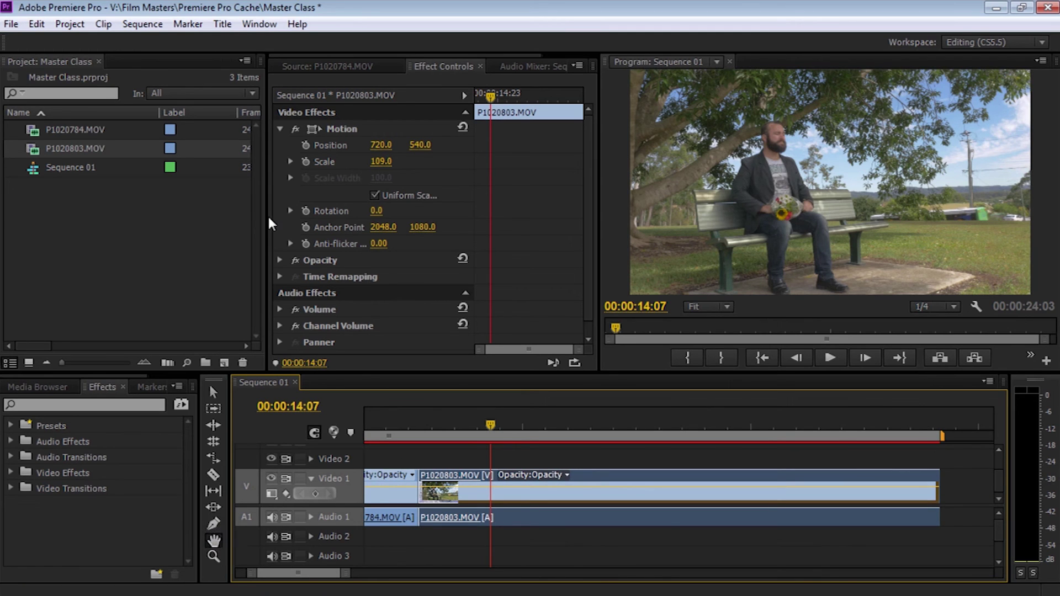
# - Widen Effect Controls and place four Pen-tool opacity keyframes on P1020803, two near each end
pyautogui.moveTo(266, 211); pyautogui.dragTo(87, 210)
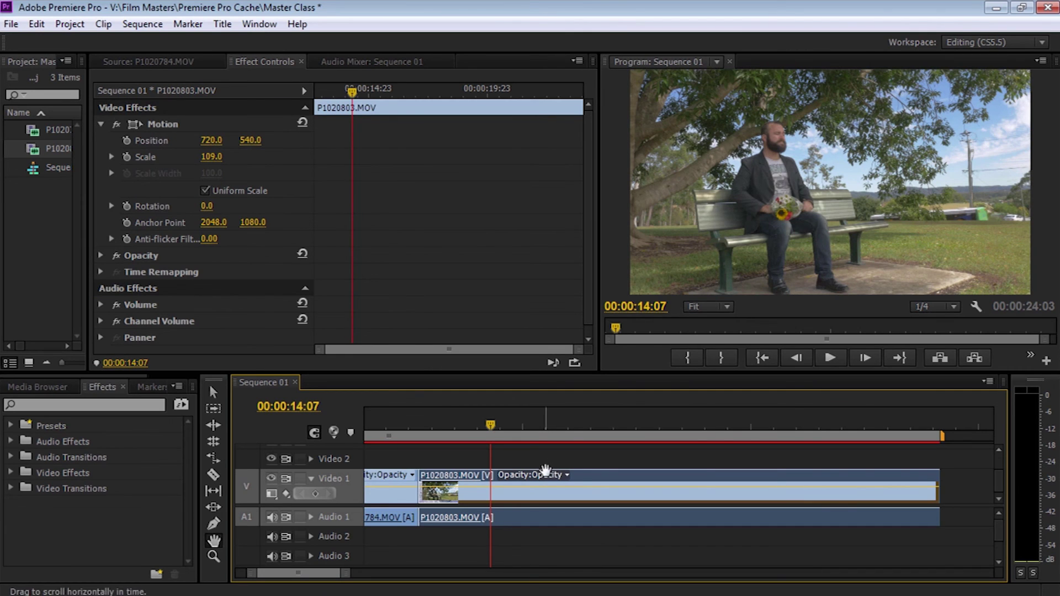
pyautogui.click(214, 527)
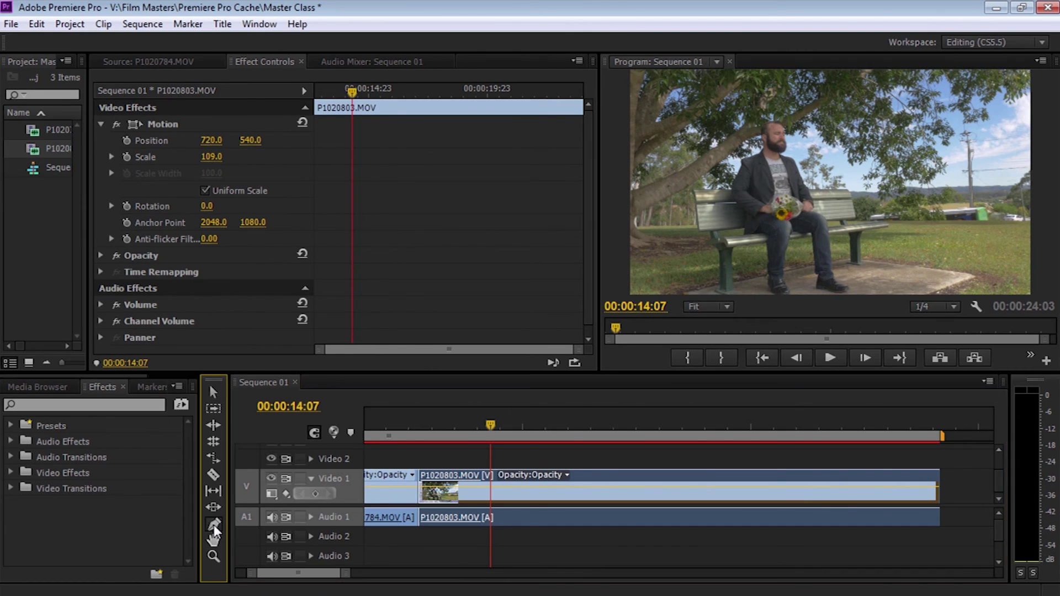
pyautogui.click(490, 487)
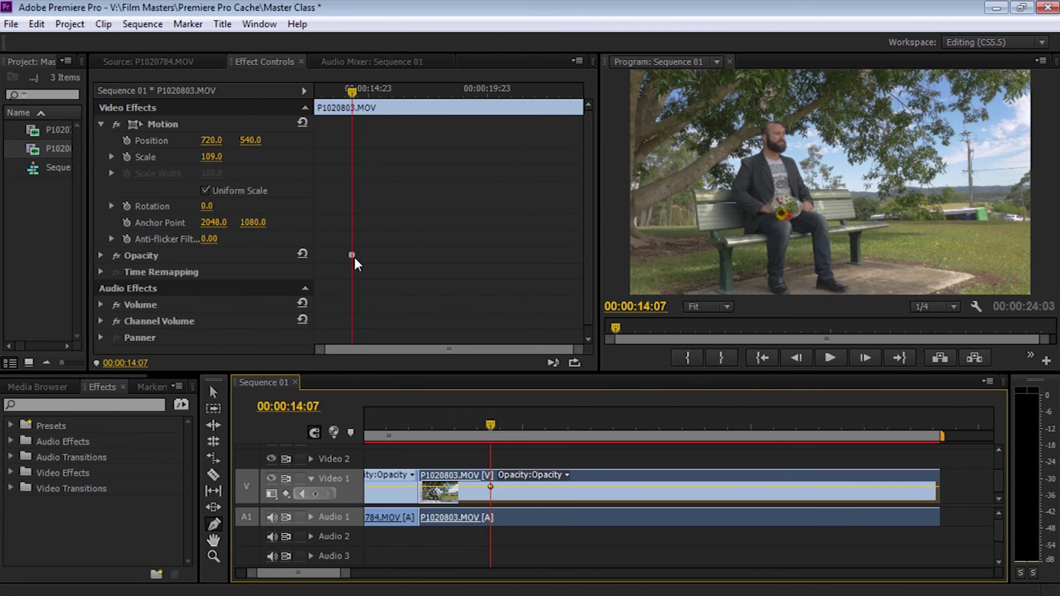
pyautogui.click(599, 487)
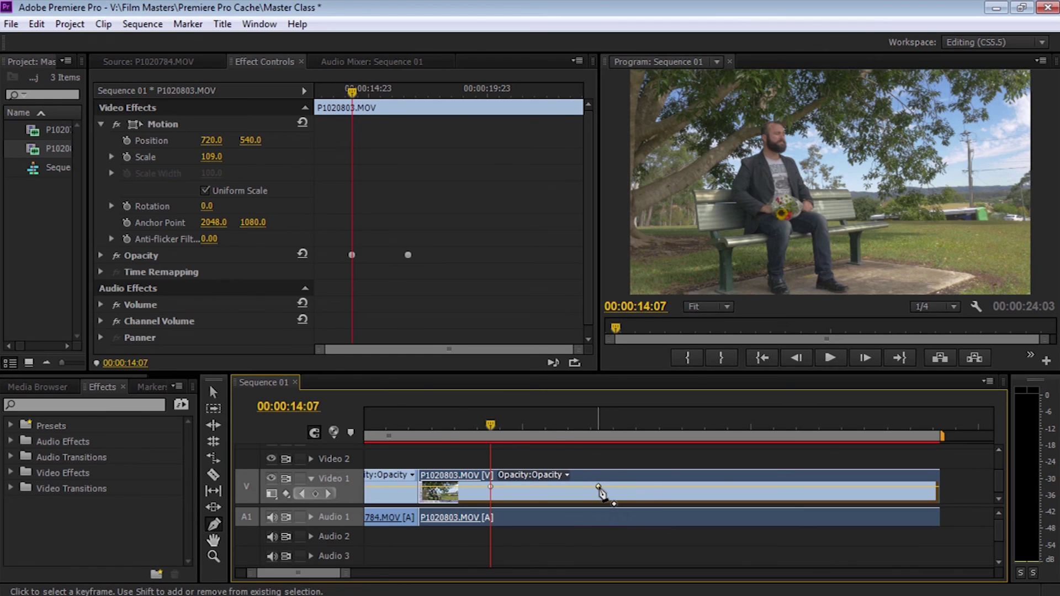
pyautogui.click(762, 487)
pyautogui.click(857, 487)
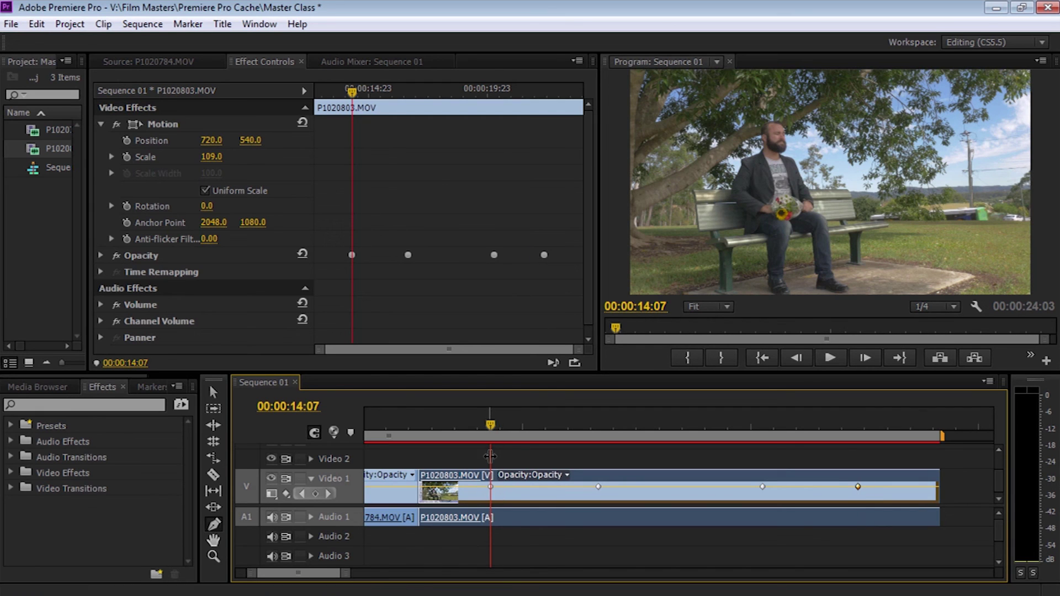
pyautogui.moveTo(527, 425); pyautogui.dragTo(490, 434)
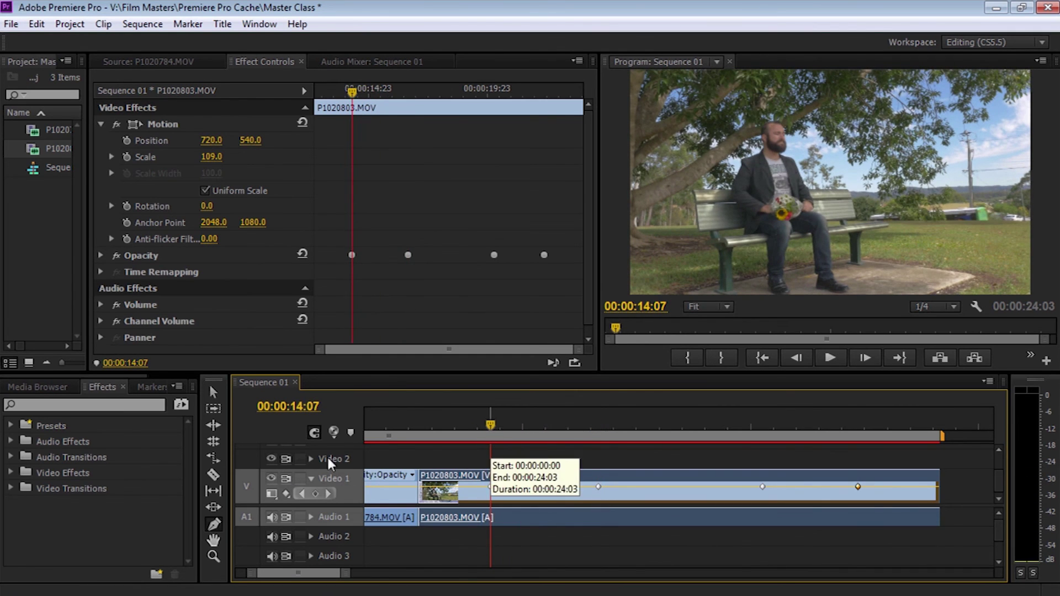
pyautogui.click(214, 393)
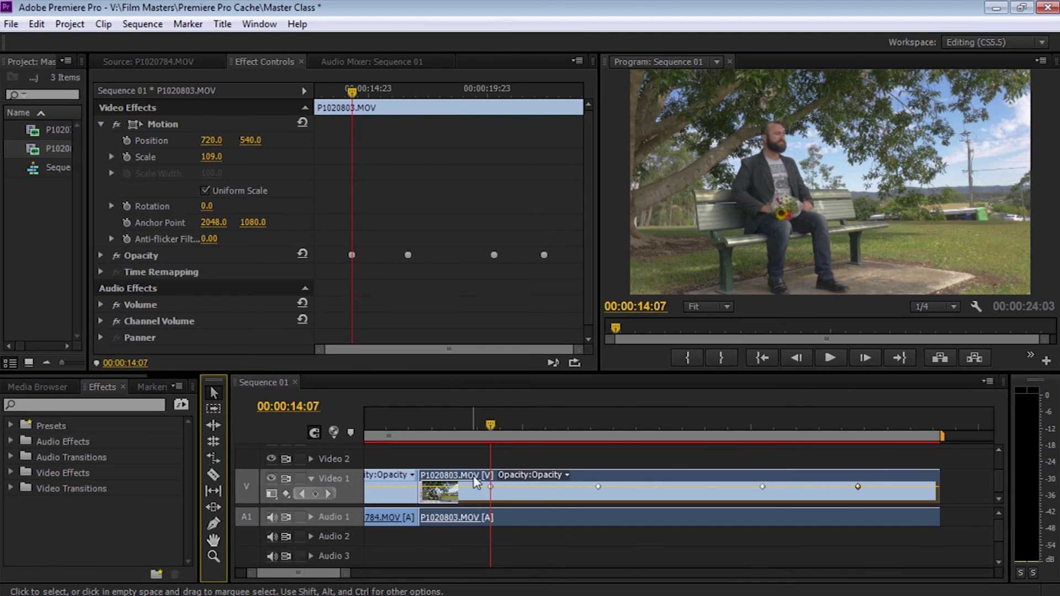
# - Lower P1020803's first and last opacity keyframes to 0, then play back the fades
pyautogui.moveTo(490, 486); pyautogui.dragTo(492, 496)
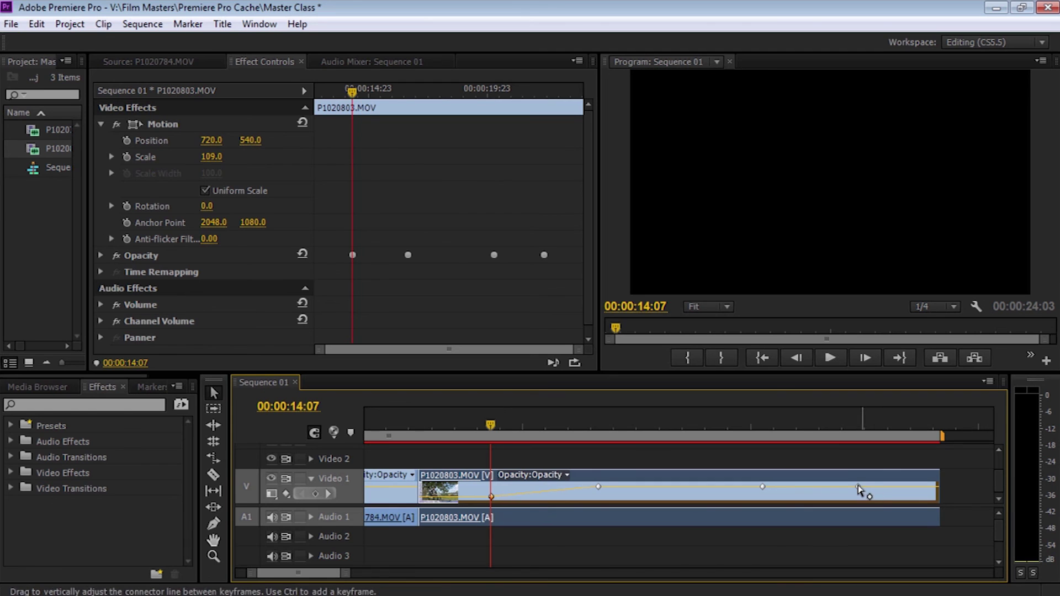
pyautogui.moveTo(857, 487); pyautogui.dragTo(859, 496)
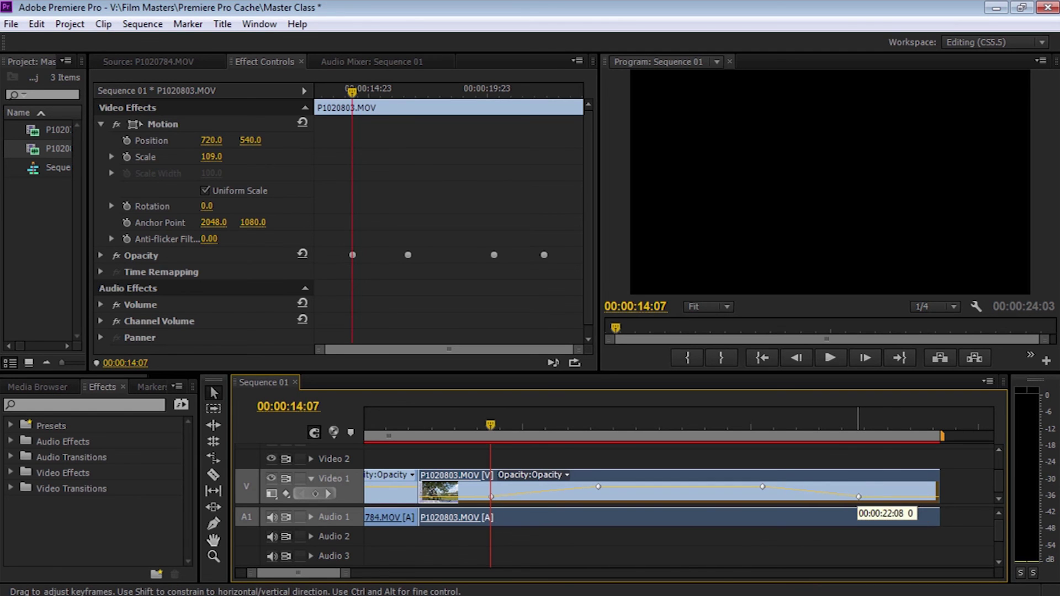
pyautogui.press('space')
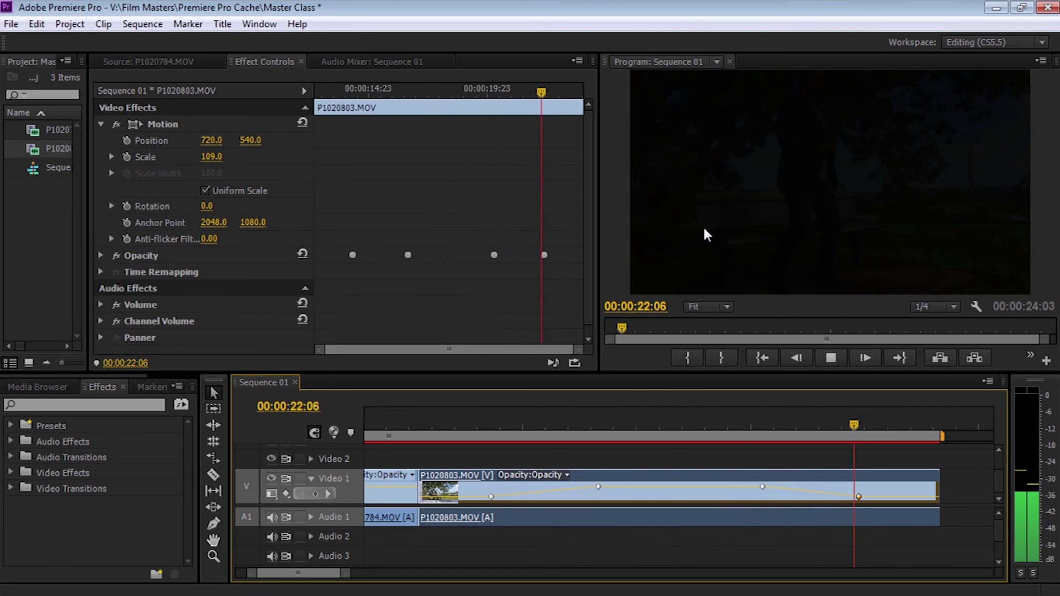
pyautogui.press('space')
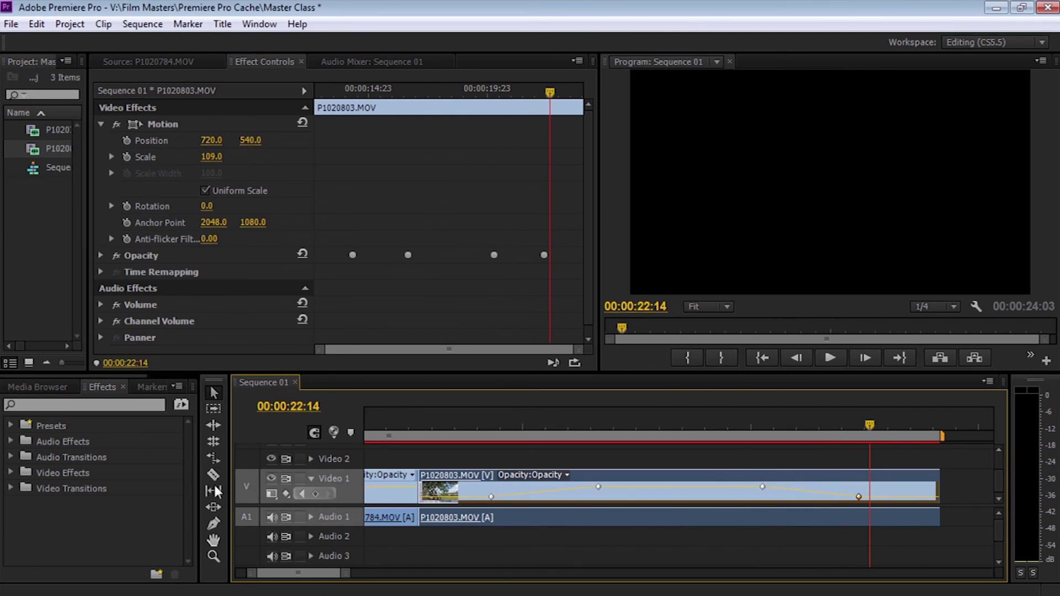
# - Show the Audio Mixer: Sequence 01 panel with Audio 1–3 and Master at 0.0
pyautogui.click(190, 434)
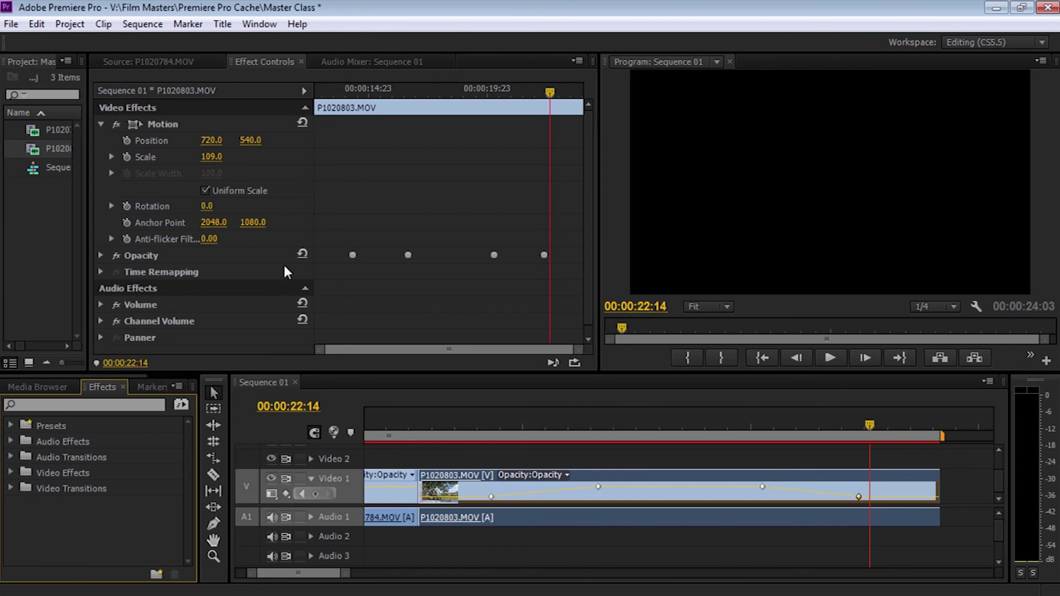
pyautogui.click(358, 61)
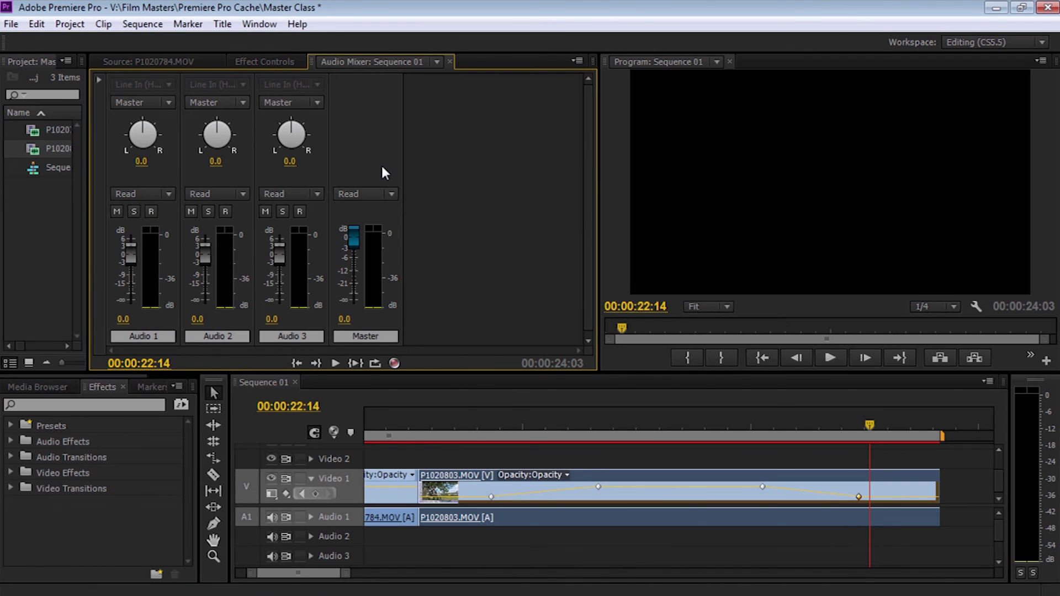